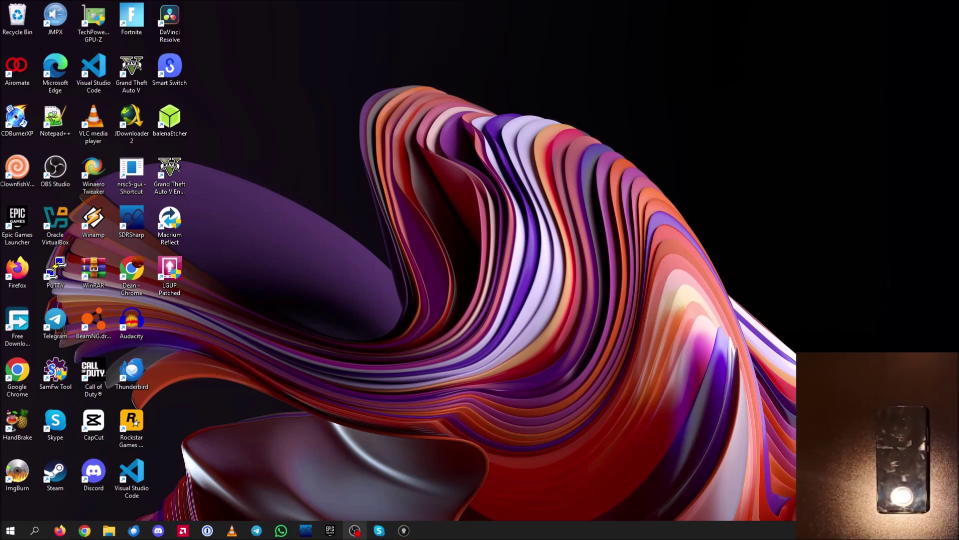
- Switch to Firefox and examine the crDroid build details for the Mi 9T Pro, including device name and build date
click(60, 530)
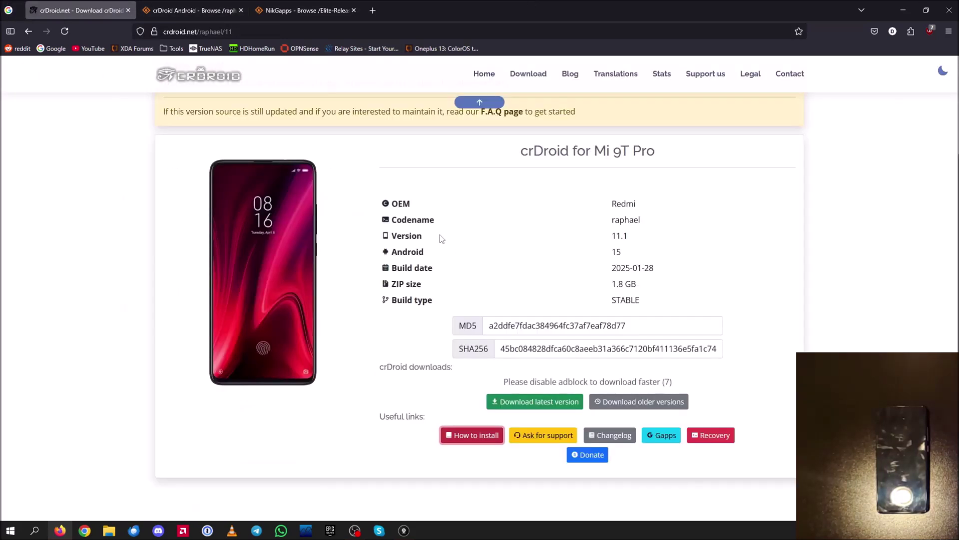
scroll(585, 261, up, 3)
scroll(585, 261, down, 3)
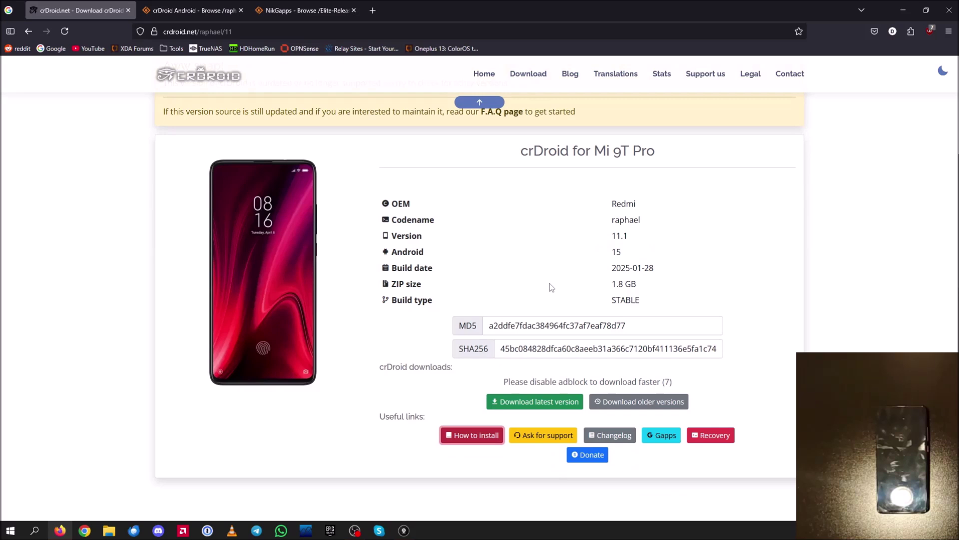
drag(517, 151, 657, 181)
click(658, 182)
drag(612, 268, 654, 268)
click(652, 270)
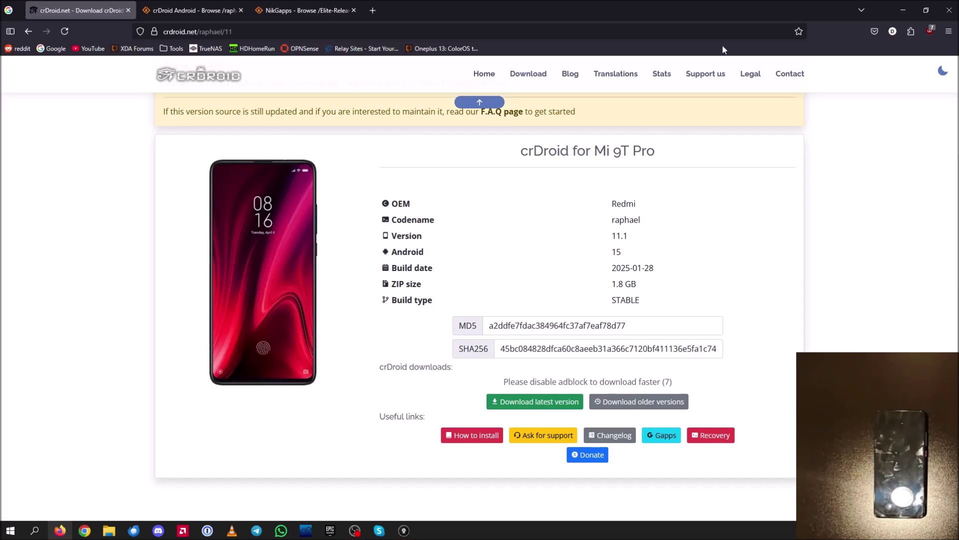
scroll(579, 188, up, 1)
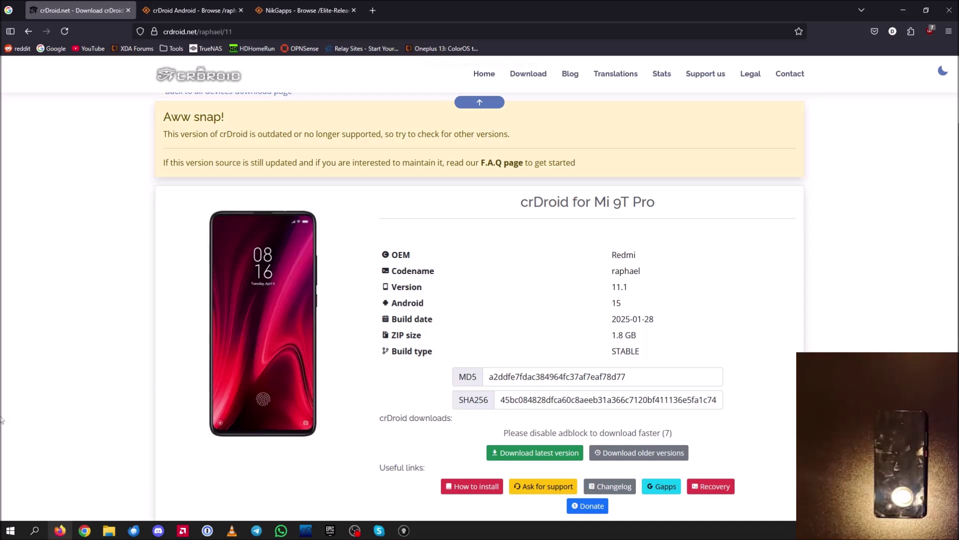
scroll(470, 346, down, 1)
scroll(470, 345, down, 2)
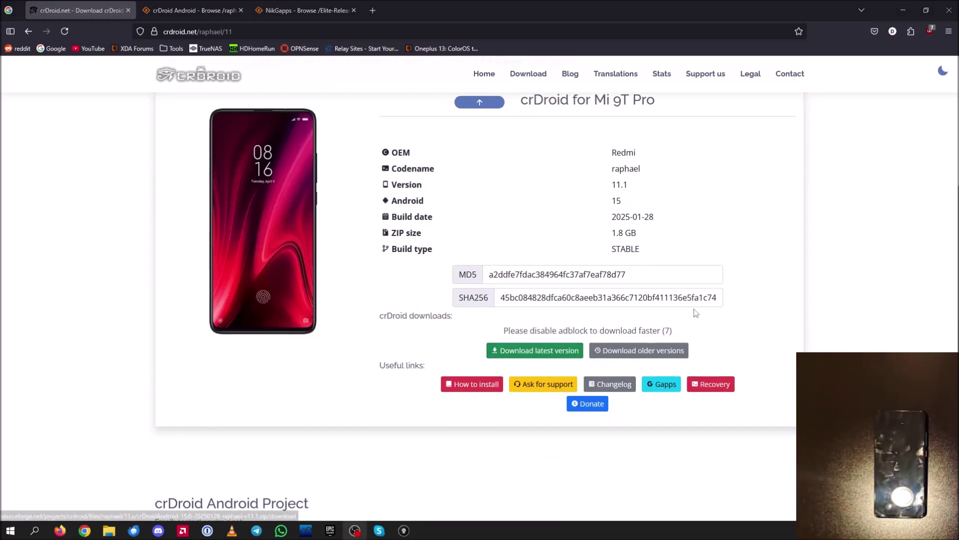
- Open the Recovery and Gapps links for the Mi 9T Pro, glance at both file listings, and return to the crDroid page
click(711, 384)
click(662, 384)
middle_click(386, 4)
middle_click(386, 4)
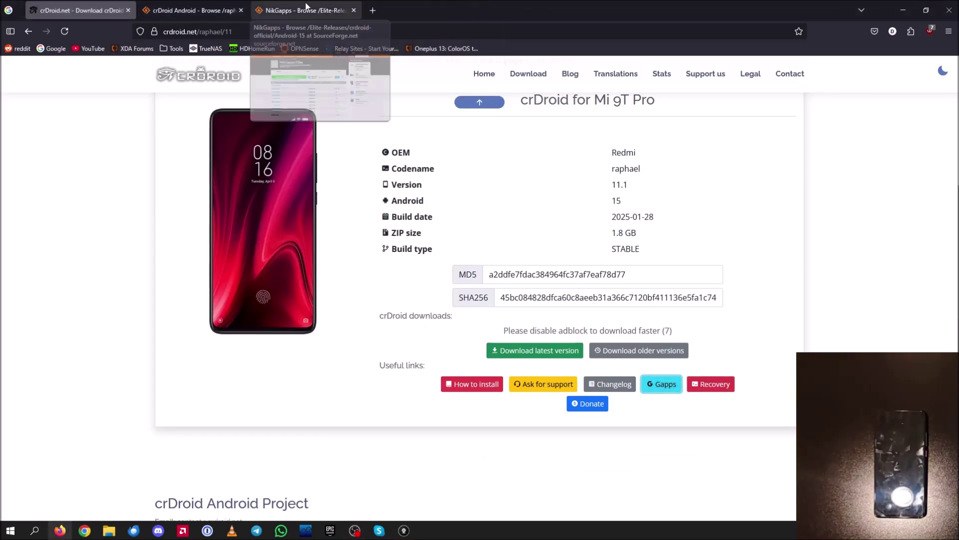
click(226, 10)
key(ctrl+Tab)
click(225, 10)
click(80, 10)
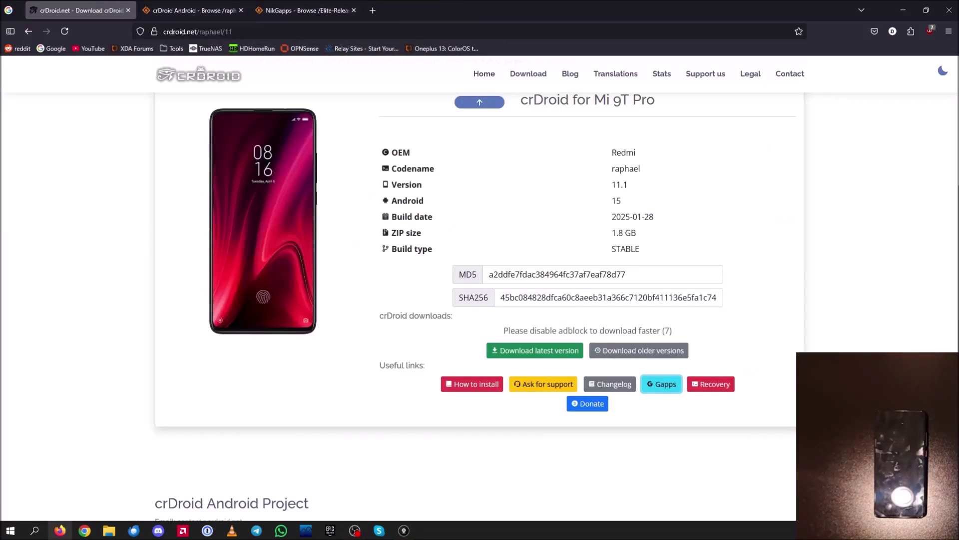
- Start downloading the latest crDroid build for raphael, and cancel that download
click(514, 354)
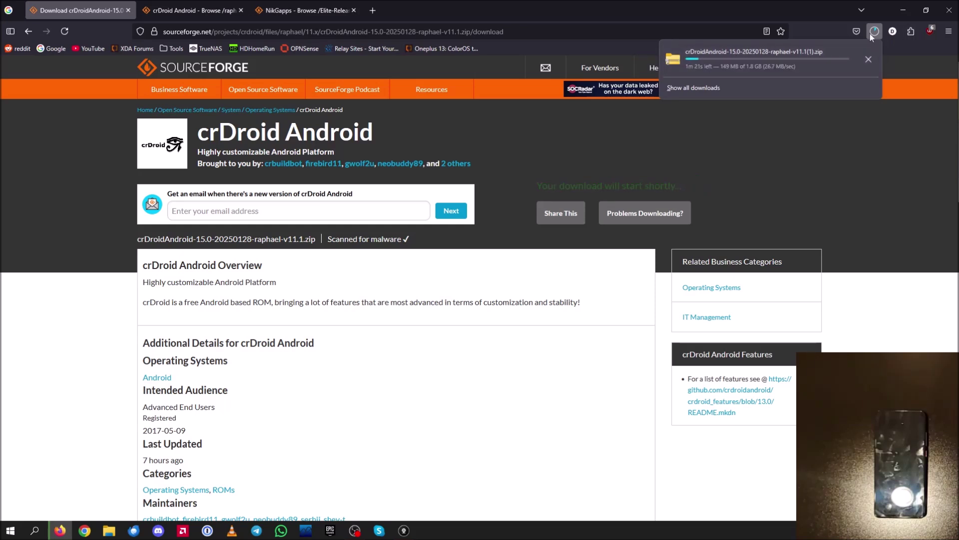
click(868, 59)
click(909, 63)
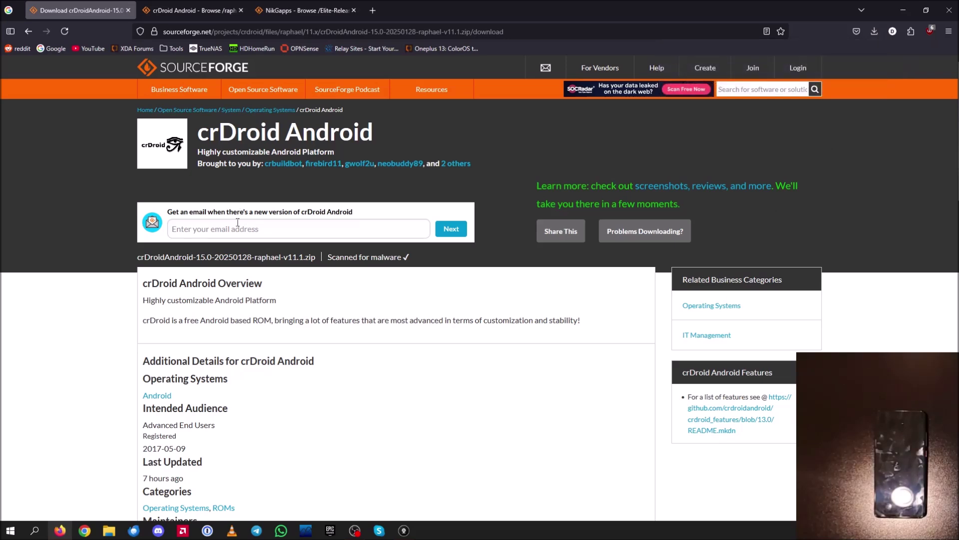
- Close the NikGapps page and bring up the crDroid recovery file listing for raphael
click(193, 5)
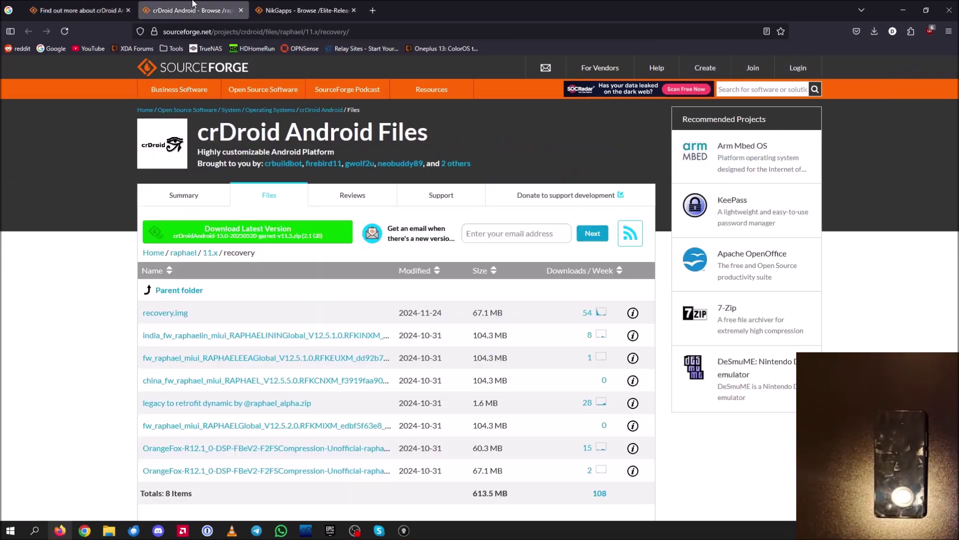
click(354, 10)
click(75, 10)
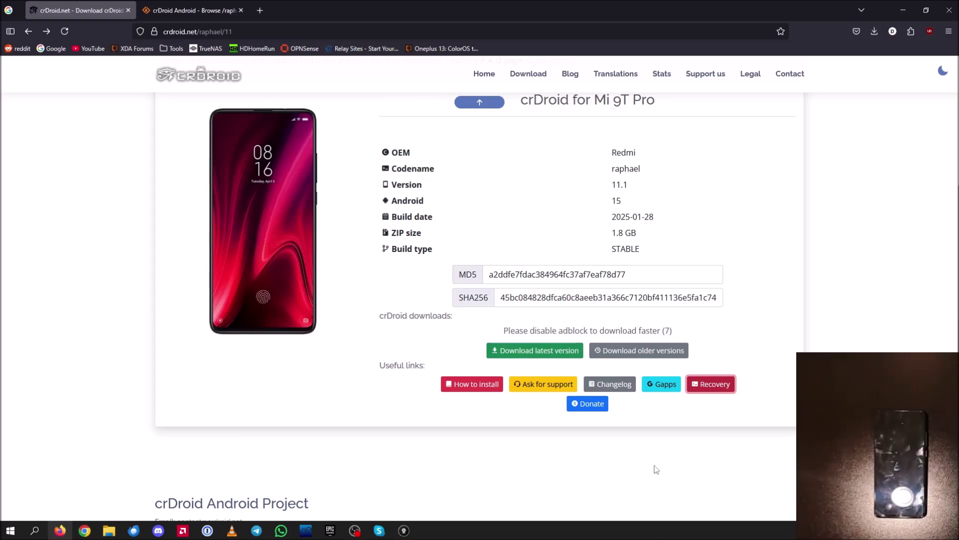
click(702, 389)
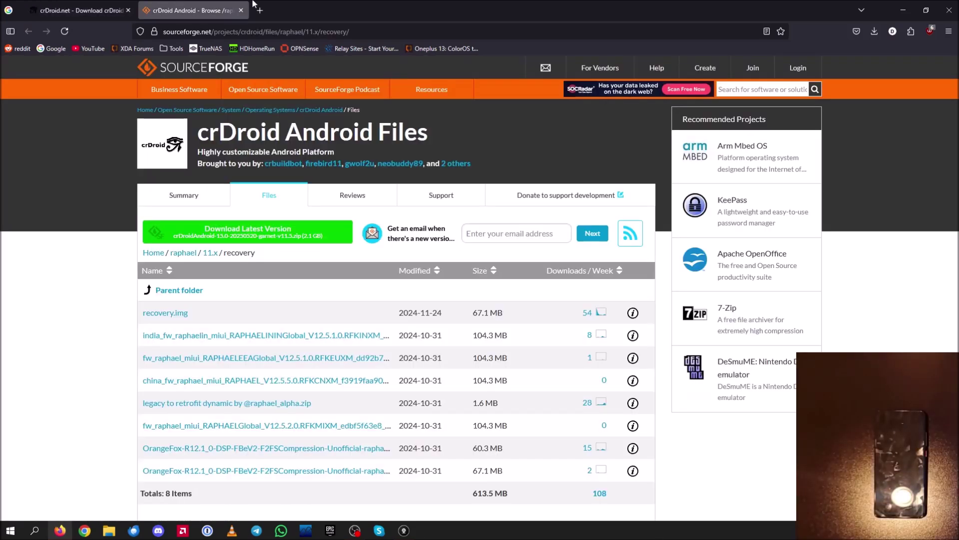
scroll(439, 233, down, 3)
scroll(440, 233, up, 1)
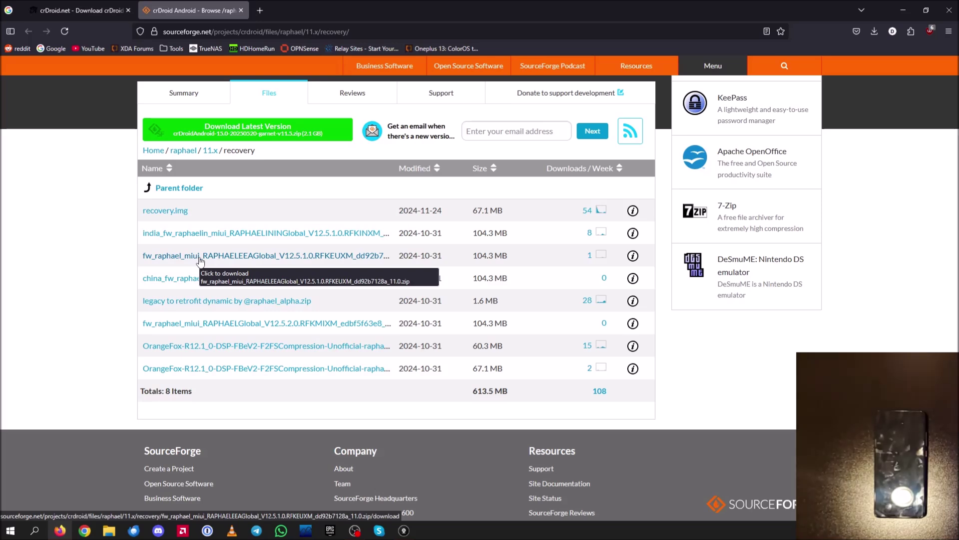
- Download the 60.3 MB OrangeFox R12.1 recovery zip and locate it in the Downloads folder
middle_click(252, 346)
click(310, 5)
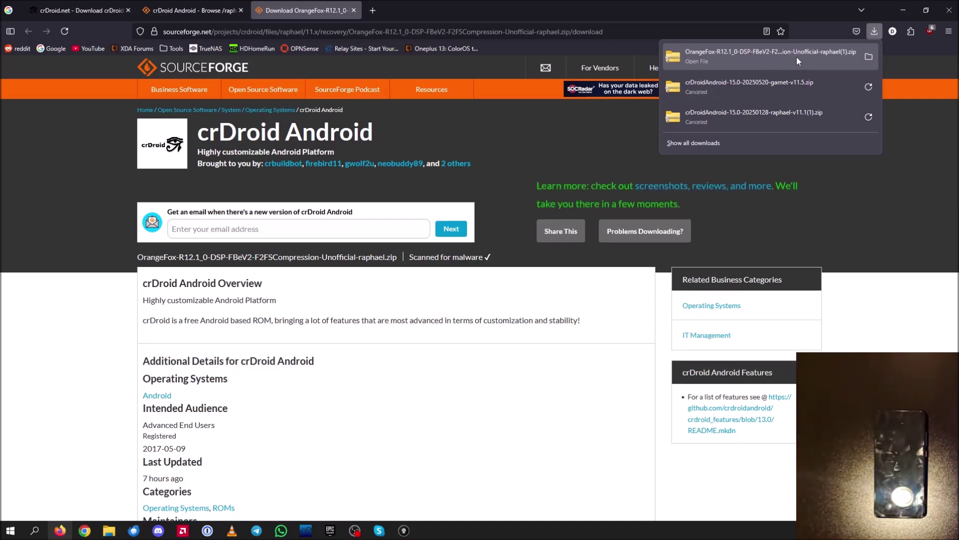
click(868, 57)
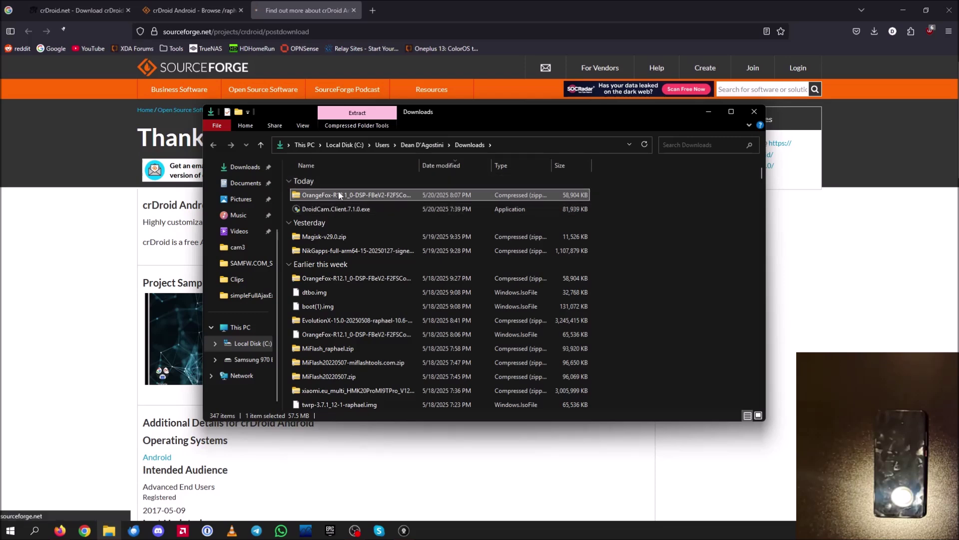
right_click(361, 195)
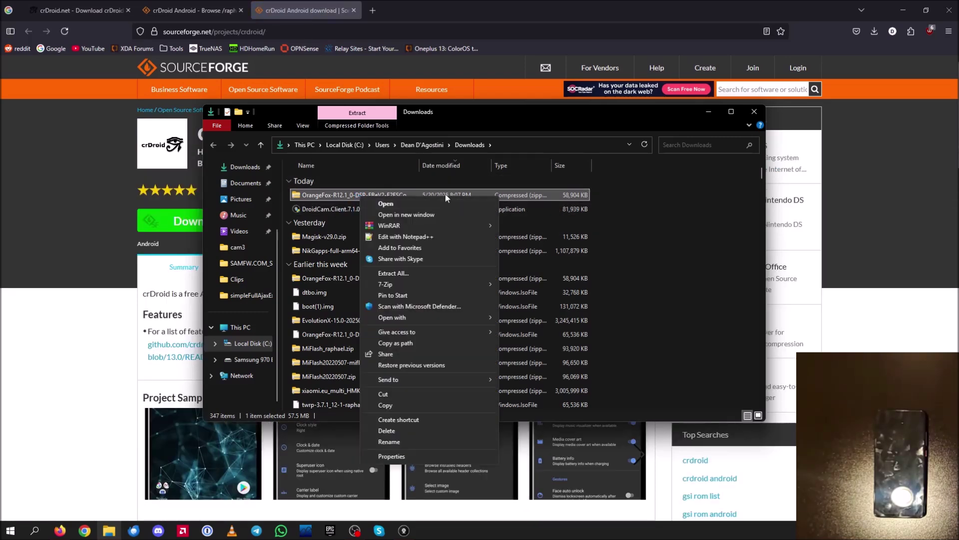
click(663, 192)
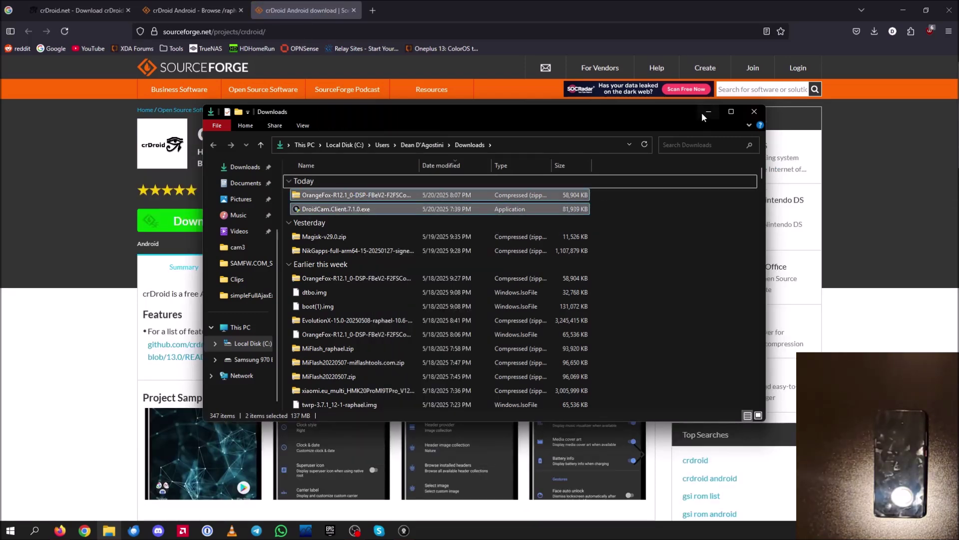
click(707, 112)
- Download the 67.1 MB OrangeFox R12.1 recovery image from the raphael recovery file listing
scroll(376, 323, down, 5)
click(190, 10)
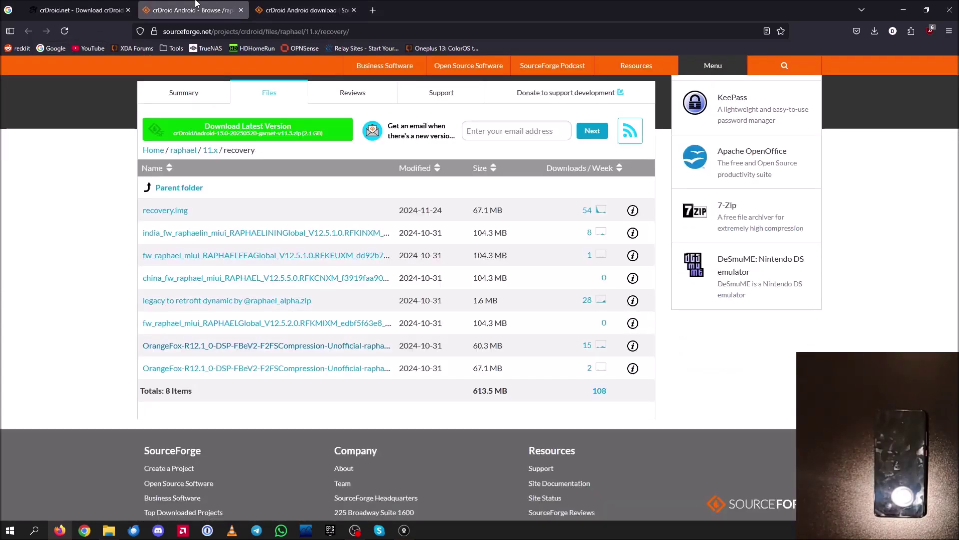
click(198, 374)
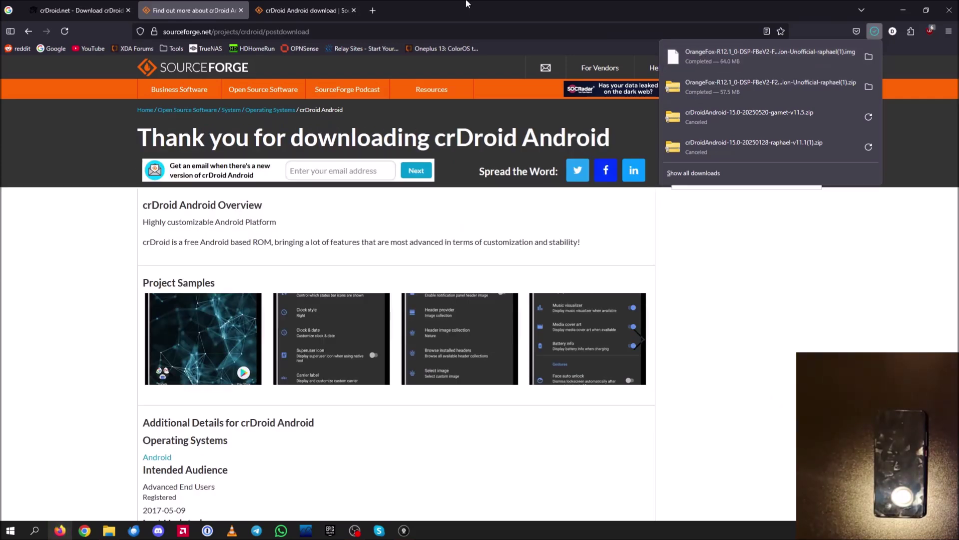
click(306, 10)
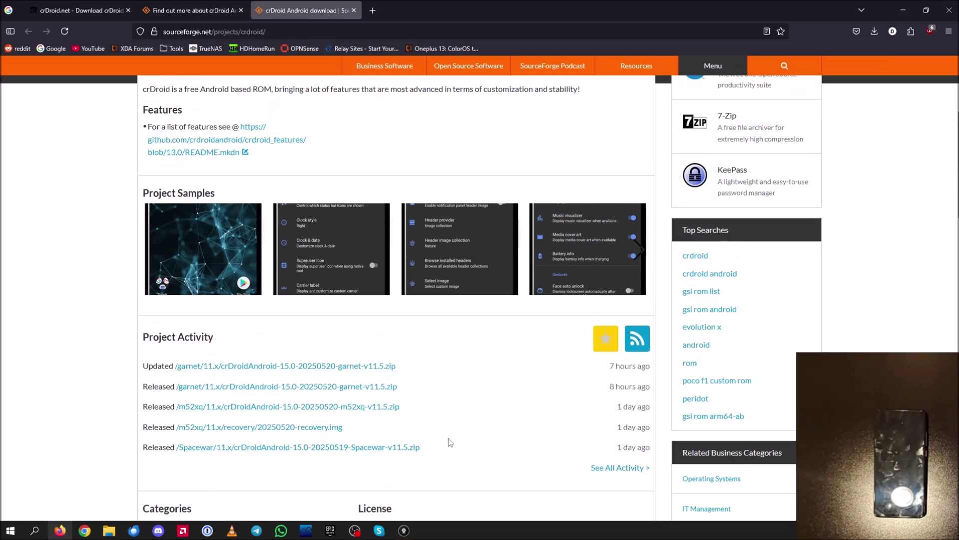
scroll(296, 232, down, 4)
scroll(297, 232, up, 7)
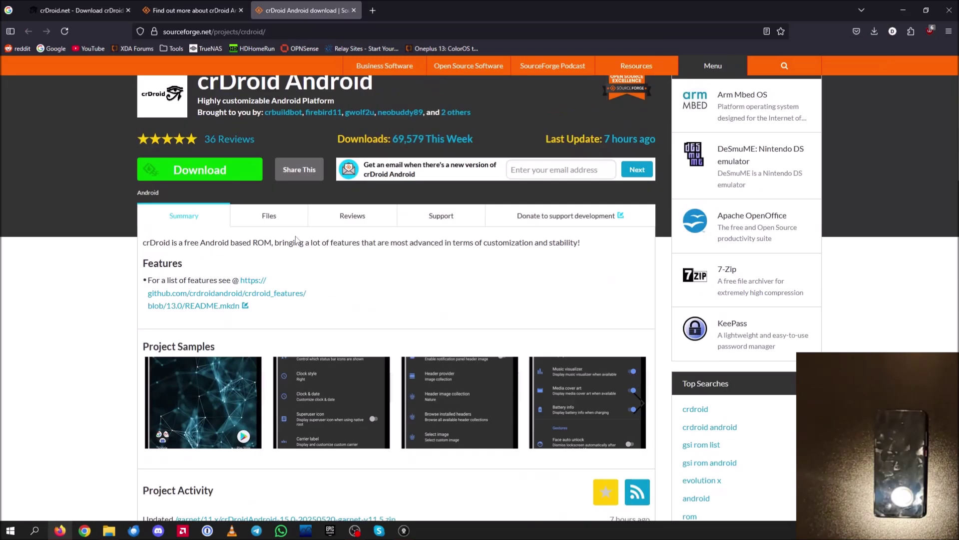
scroll(296, 240, up, 1)
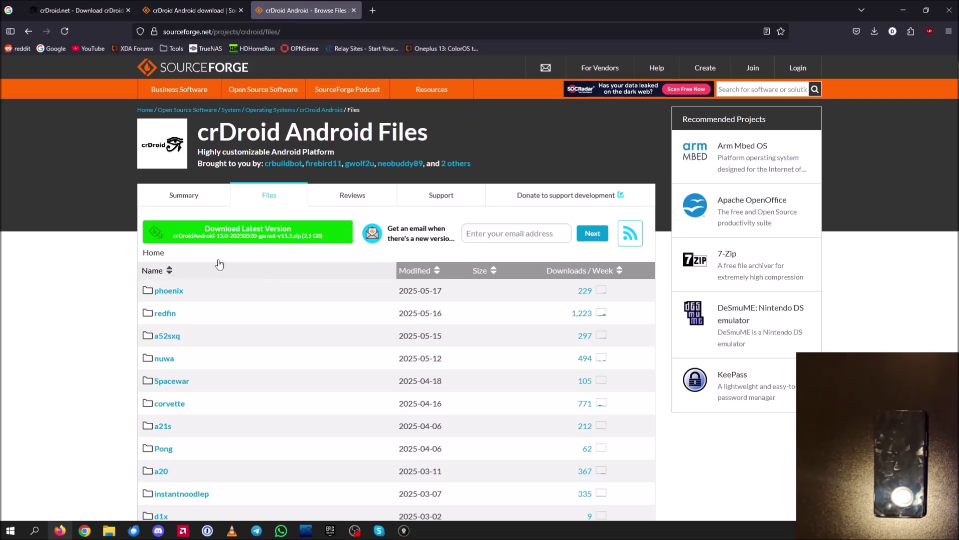
click(26, 36)
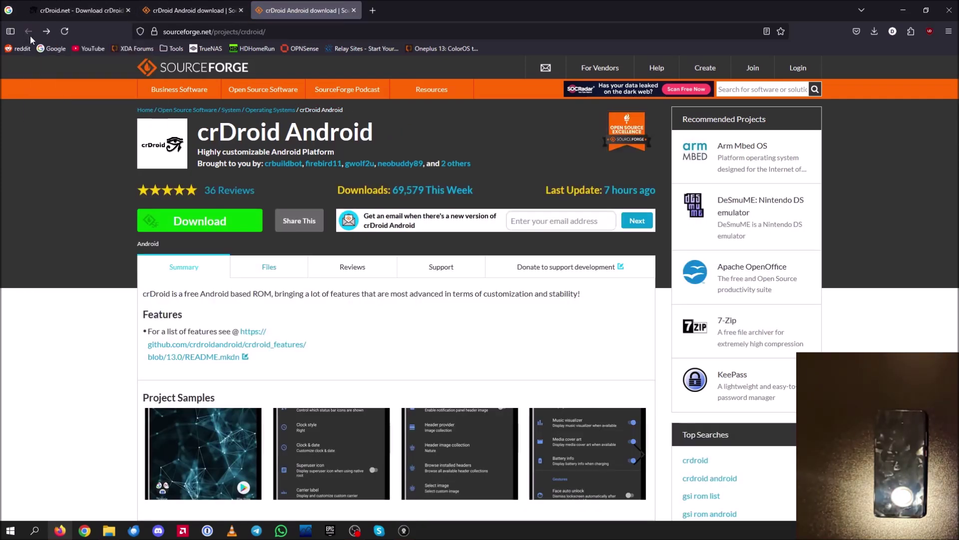
- Search the web for nikgapps in a new browser tab
click(372, 10)
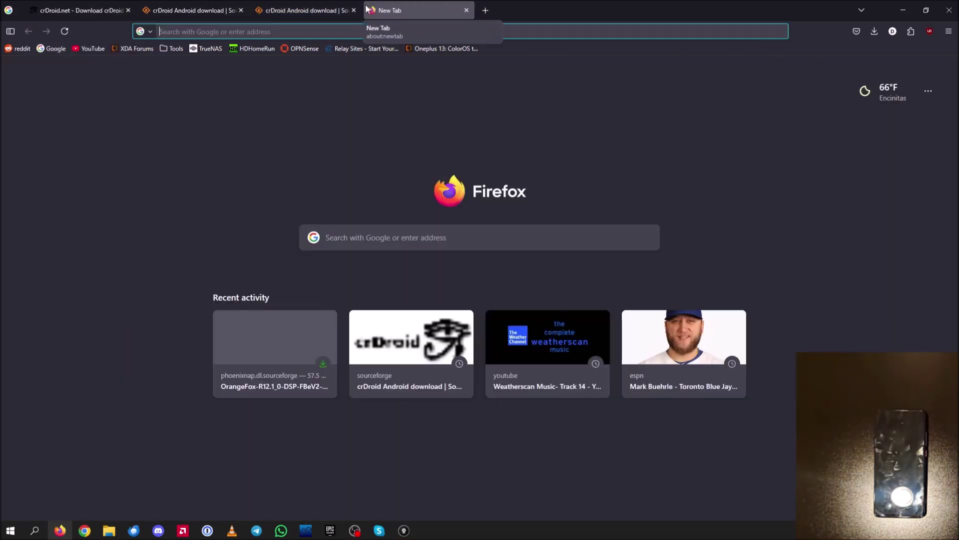
text(nikgapps)
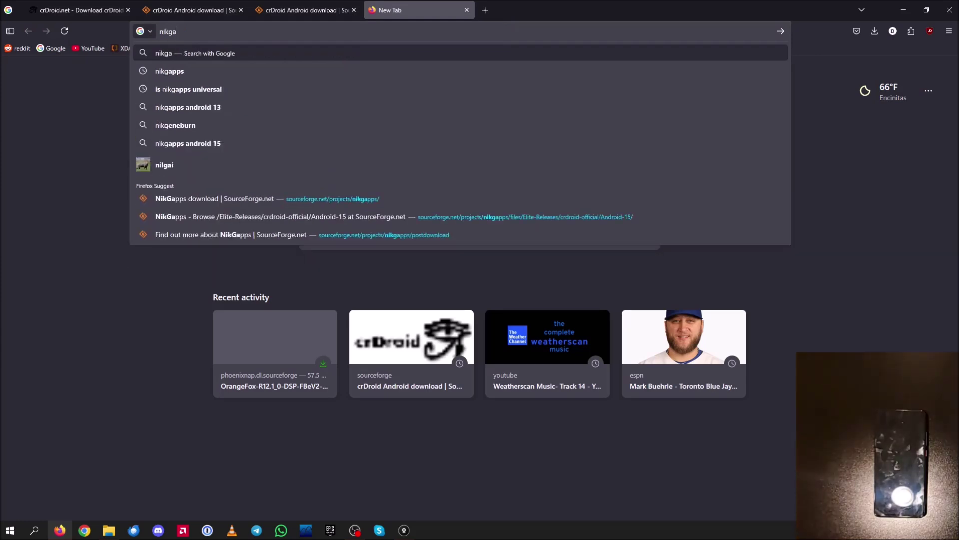
key(Return)
- Open the Gapps link from the crDroid Mi 9T Pro page and go into the 02-Apr-2025 NikGapps folder
click(120, 9)
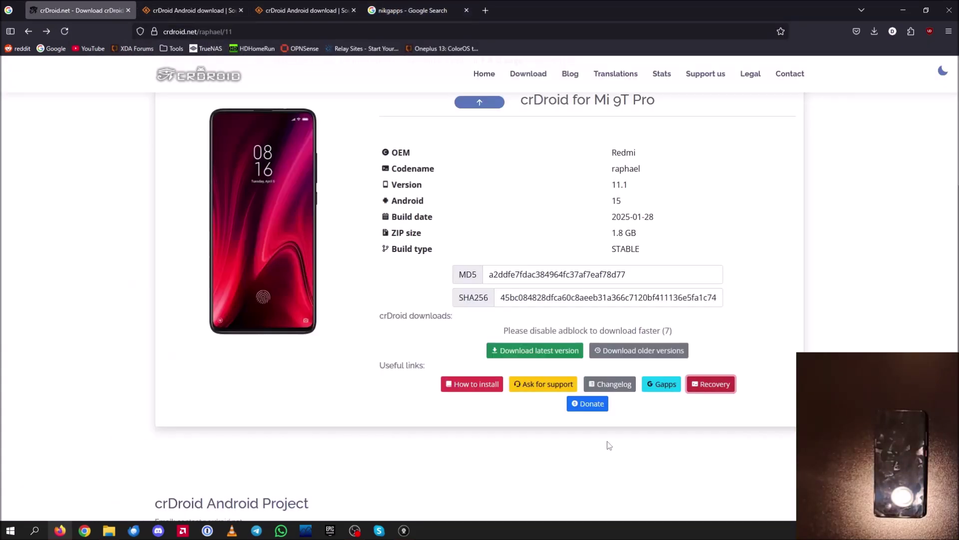
middle_click(662, 384)
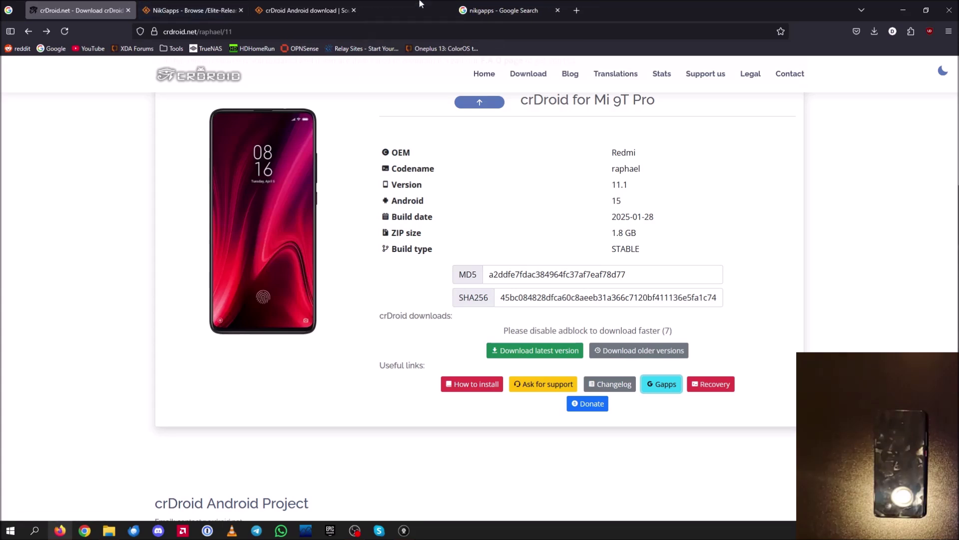
click(192, 10)
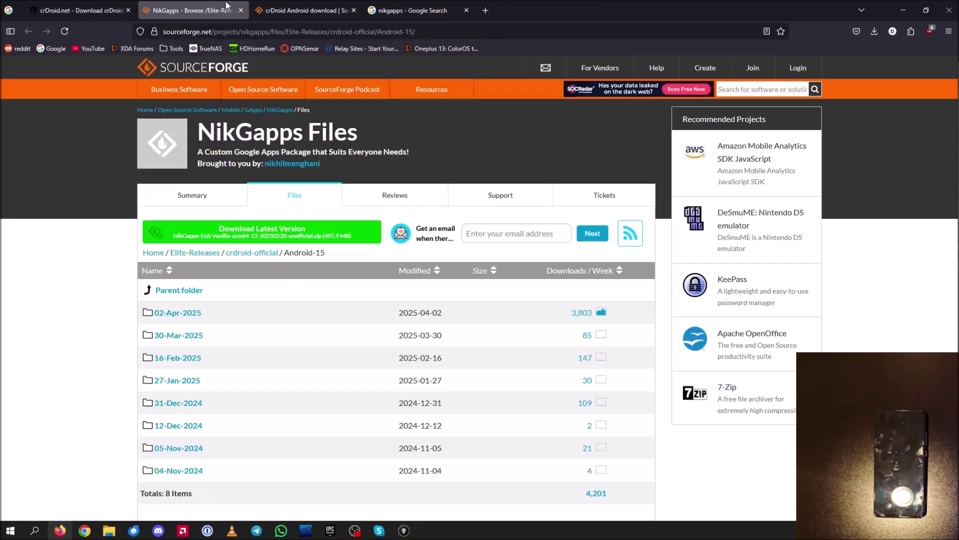
click(176, 314)
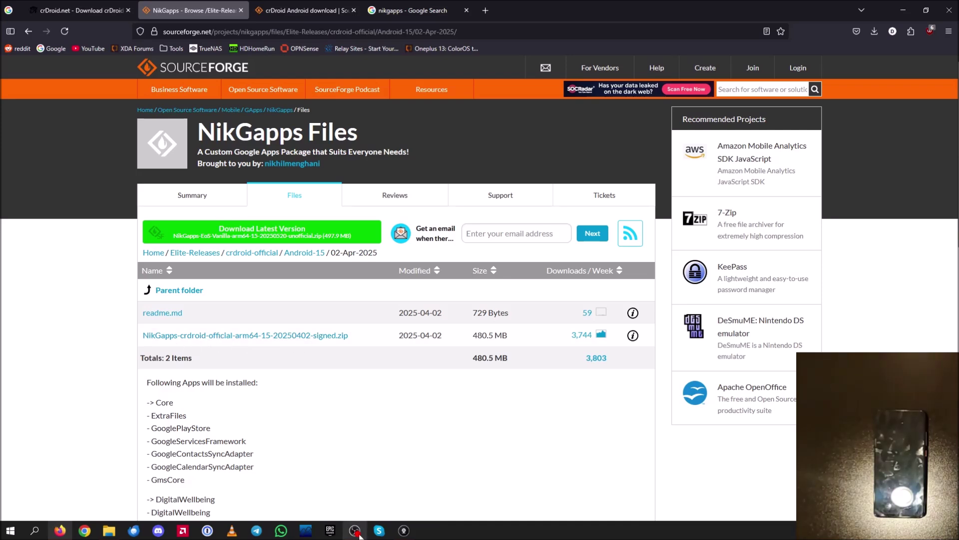
scroll(311, 441, down, 1)
scroll(382, 106, up, 1)
- Open the NikGapps website's downloads page from the search results and review the available packages
click(407, 10)
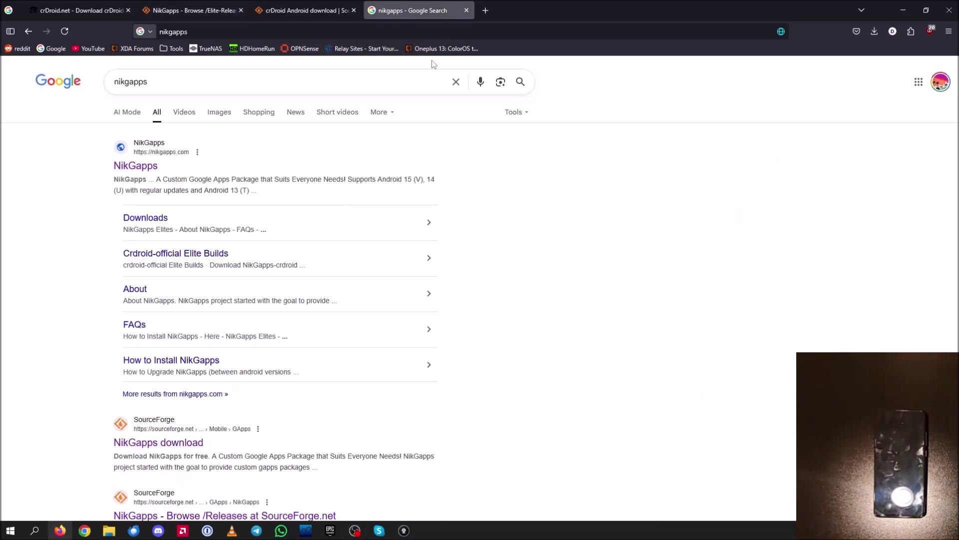
click(151, 160)
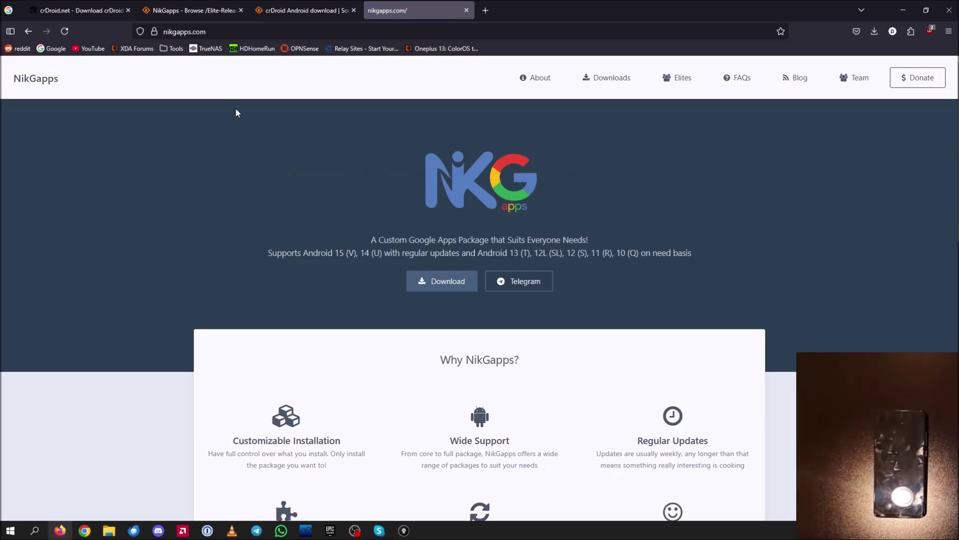
click(438, 284)
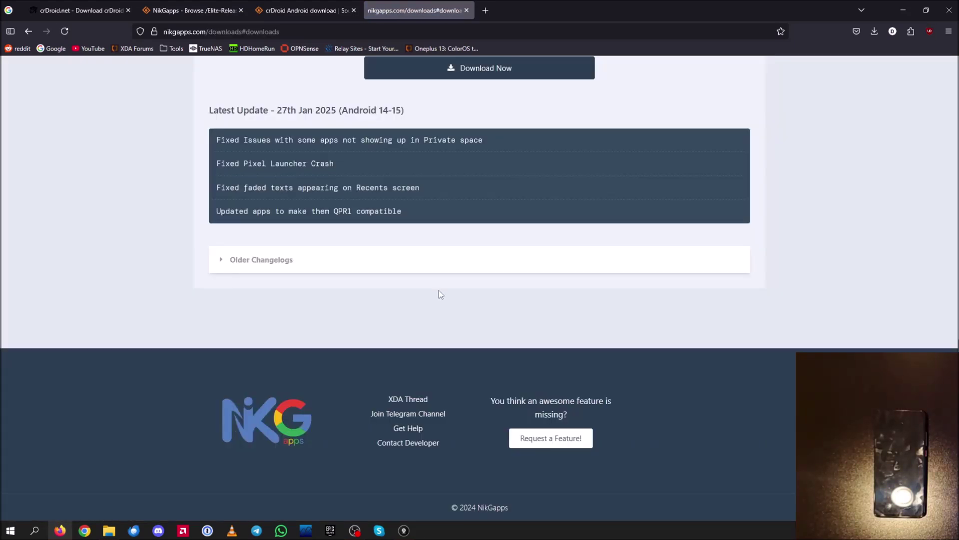
scroll(440, 293, up, 10)
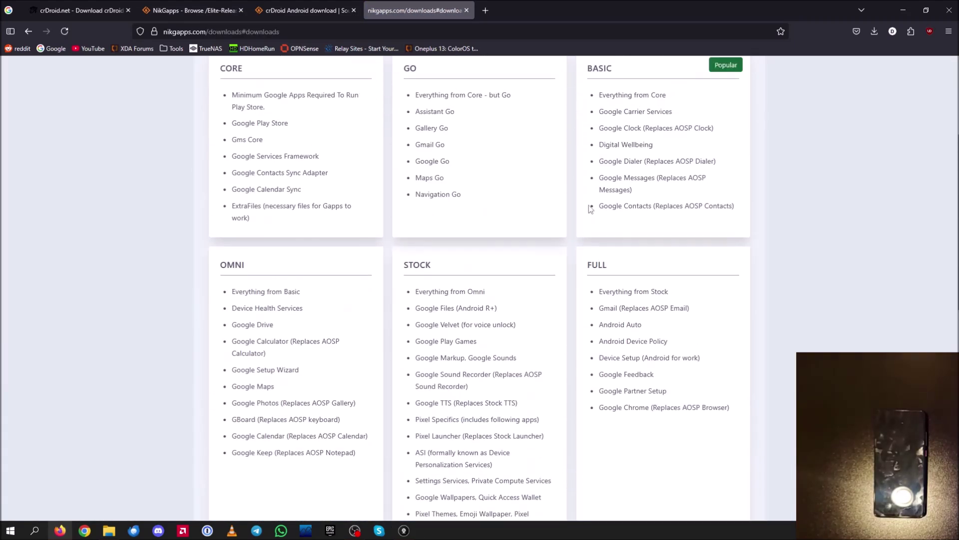
scroll(665, 291, up, 3)
click(167, 29)
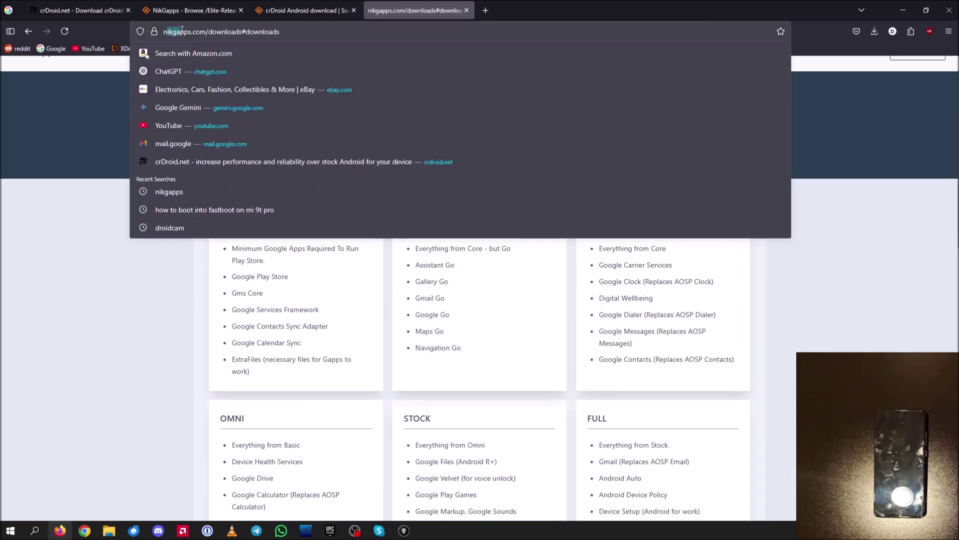
click(244, 313)
scroll(244, 313, down, 1)
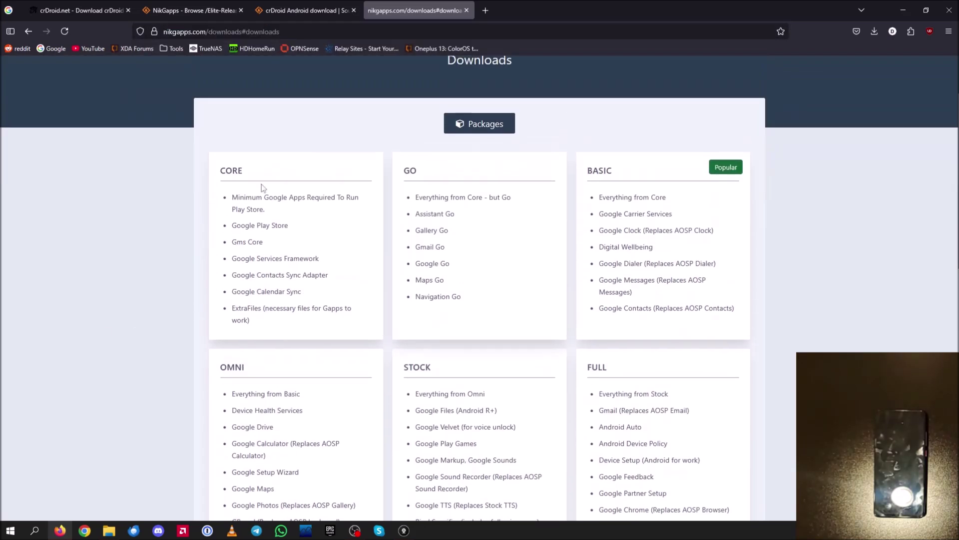
- Compare the apps included in the NikGapps Core, Basic, Omni, Stock and Full packages
drag(219, 166, 577, 392)
click(490, 311)
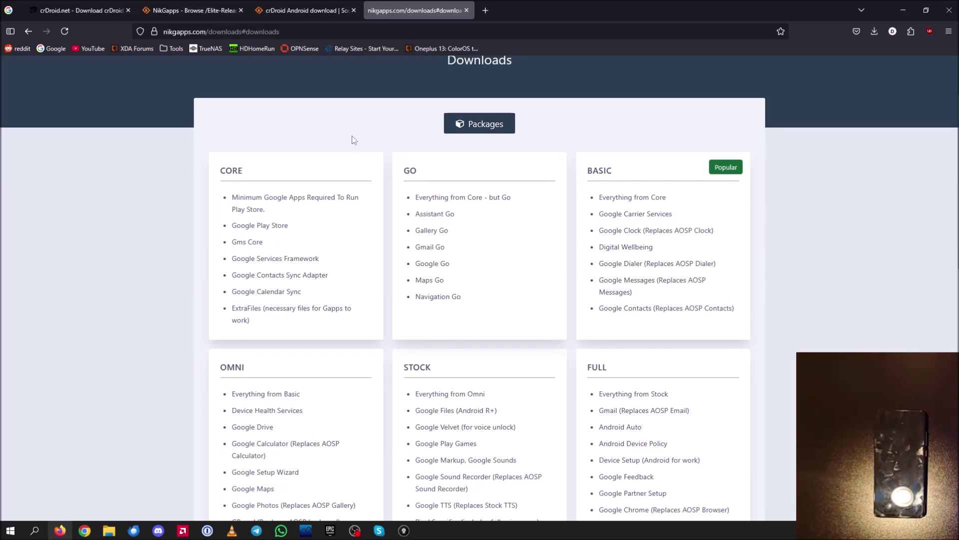
drag(223, 171, 266, 307)
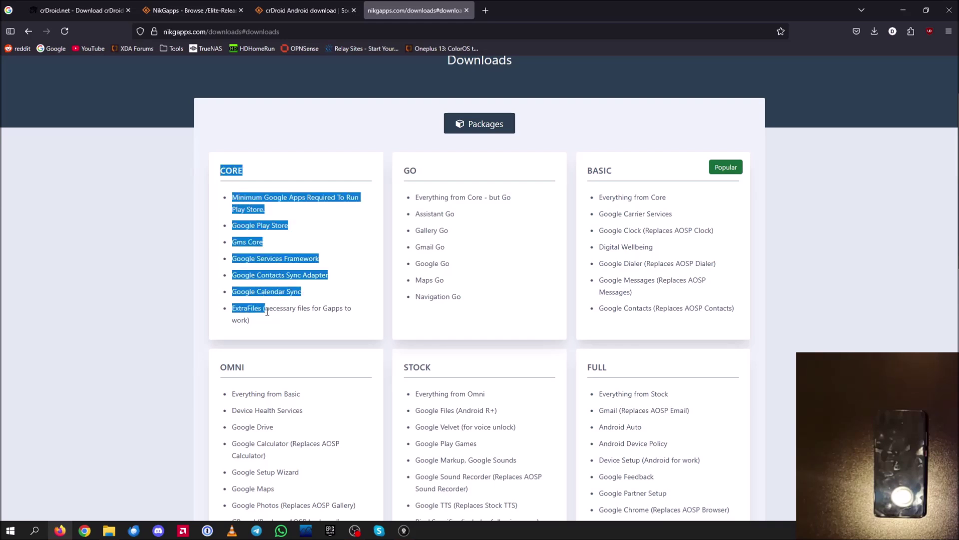
click(265, 306)
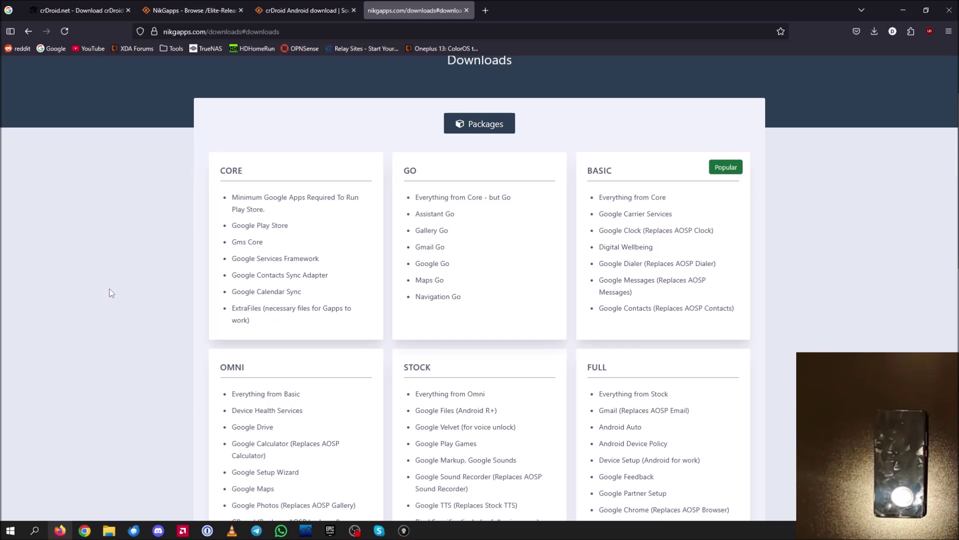
scroll(670, 293, down, 1)
triple_click(655, 181)
click(642, 227)
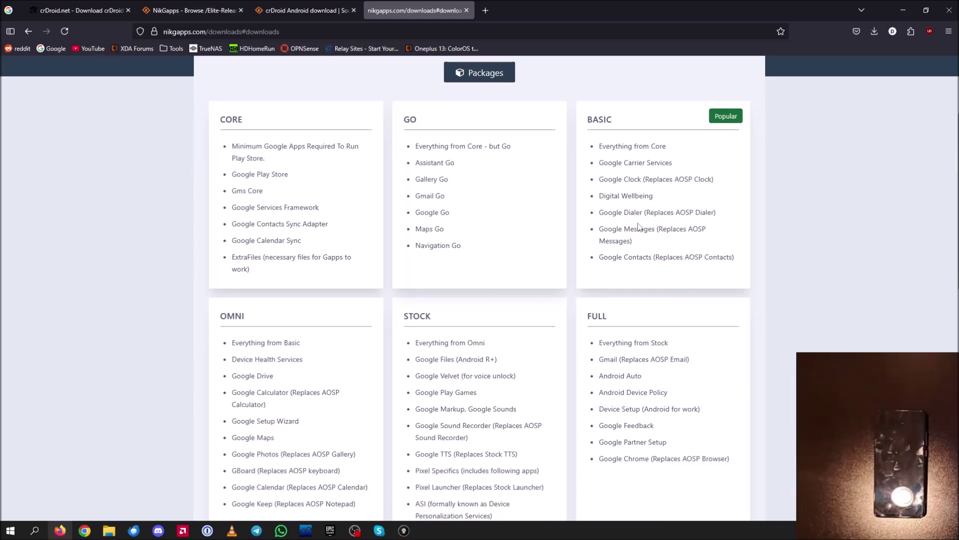
scroll(639, 228, down, 3)
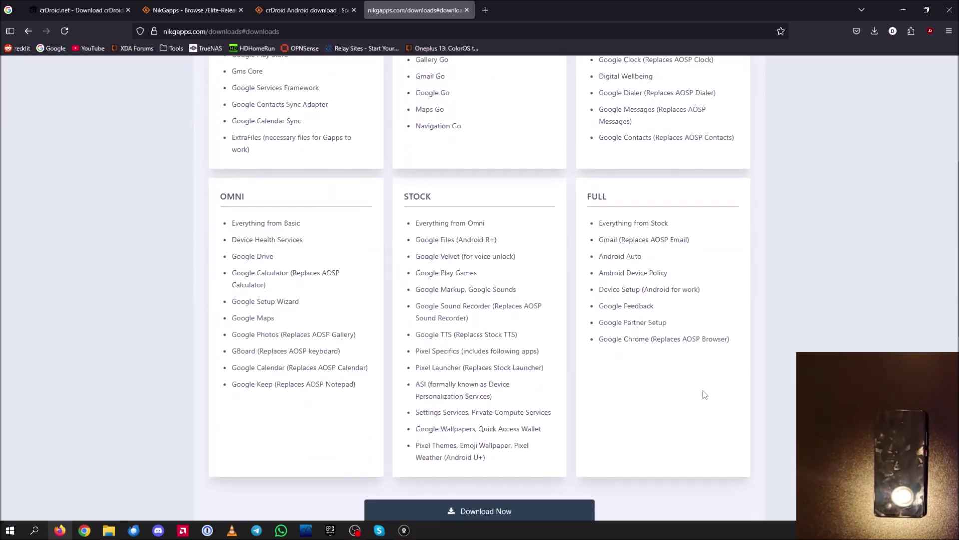
drag(231, 189, 367, 358)
click(368, 359)
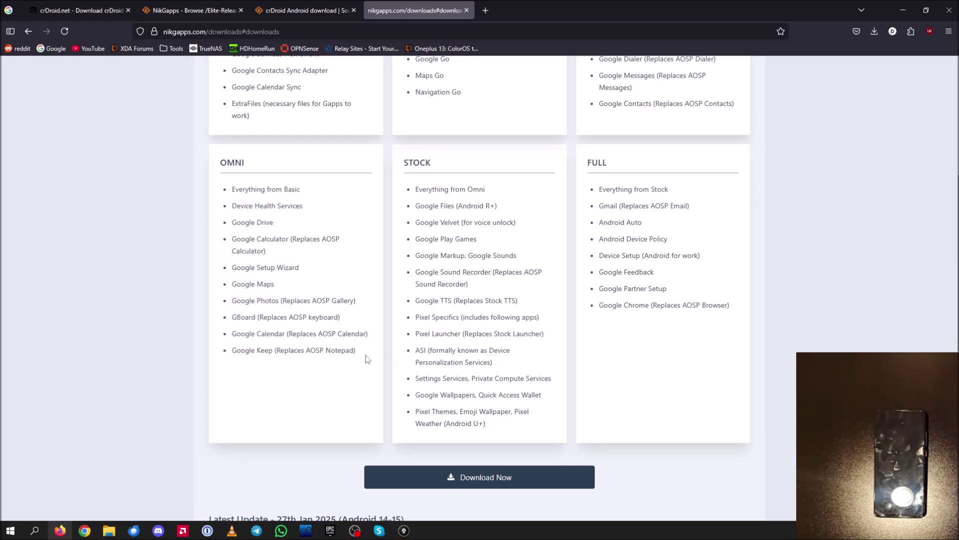
scroll(424, 332, up, 3)
scroll(619, 210, down, 2)
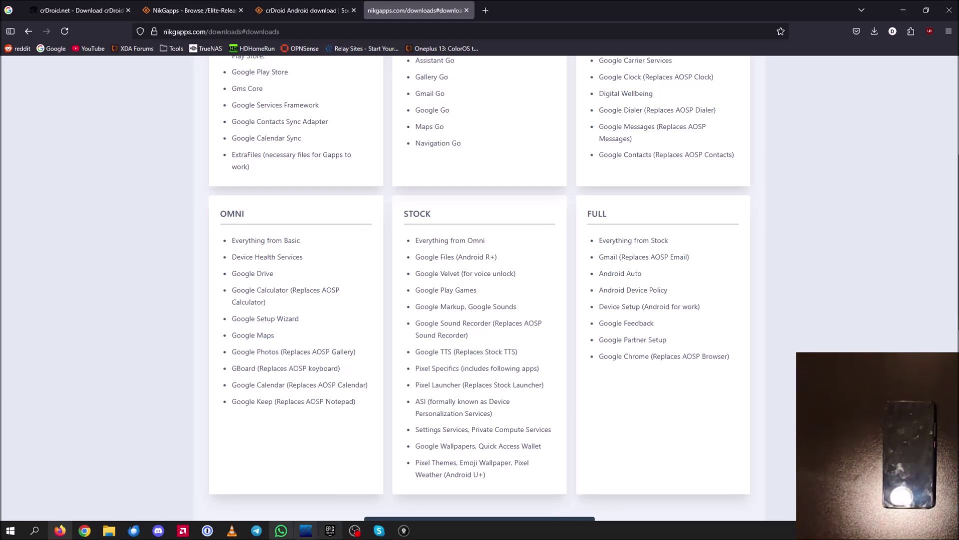
- Go to the NikGapps download files and open the 27-Jan-2025 folder under the Android-15 releases
scroll(300, 416, down, 2)
click(463, 428)
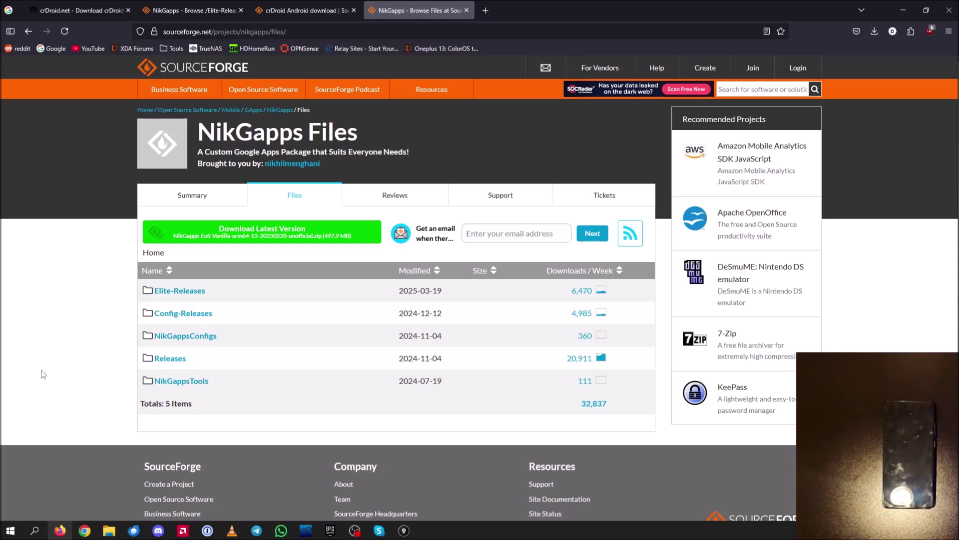
click(176, 359)
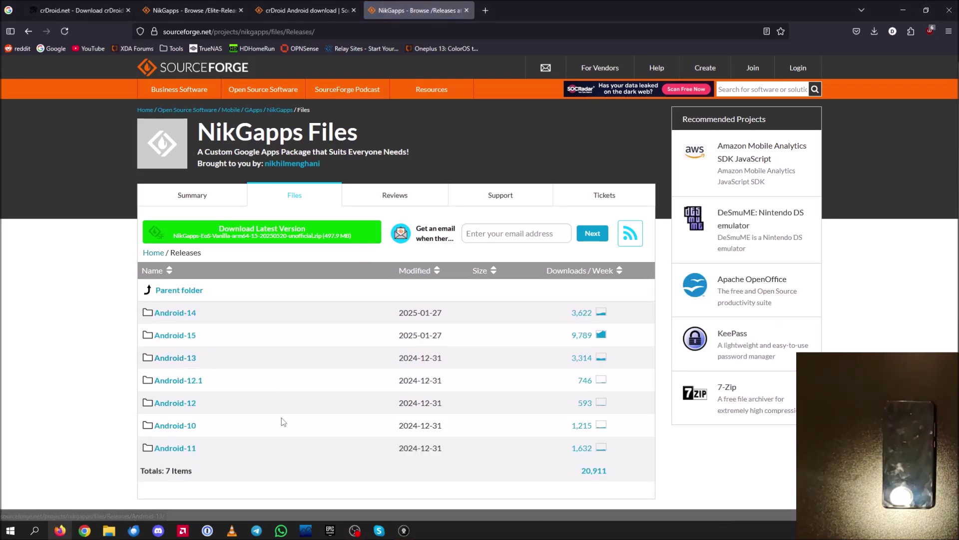
scroll(284, 422, down, 1)
click(187, 289)
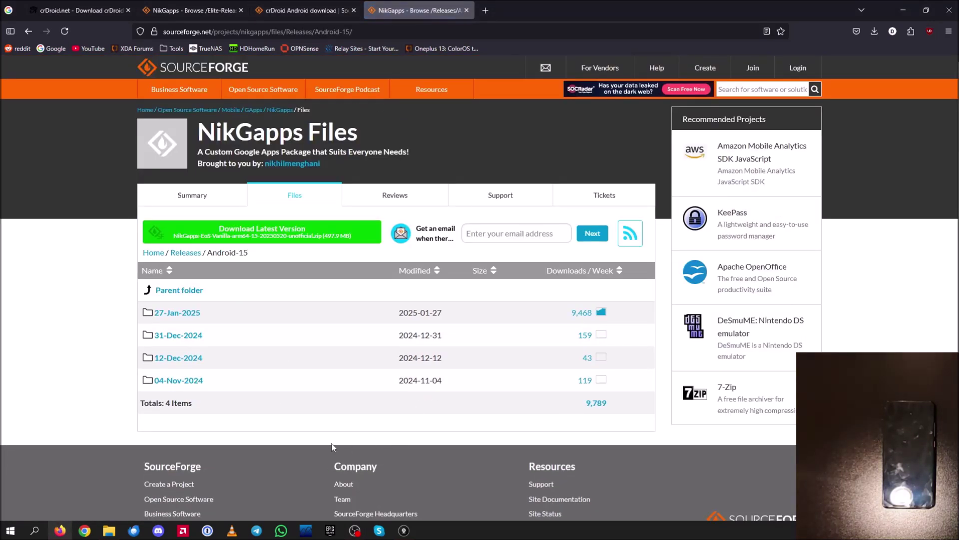
scroll(334, 446, down, 1)
click(175, 261)
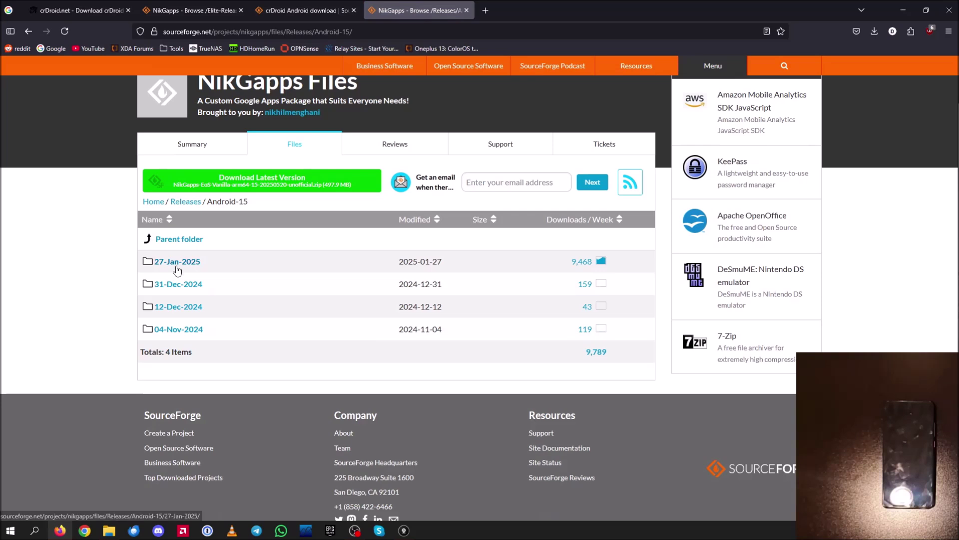
scroll(185, 406, down, 2)
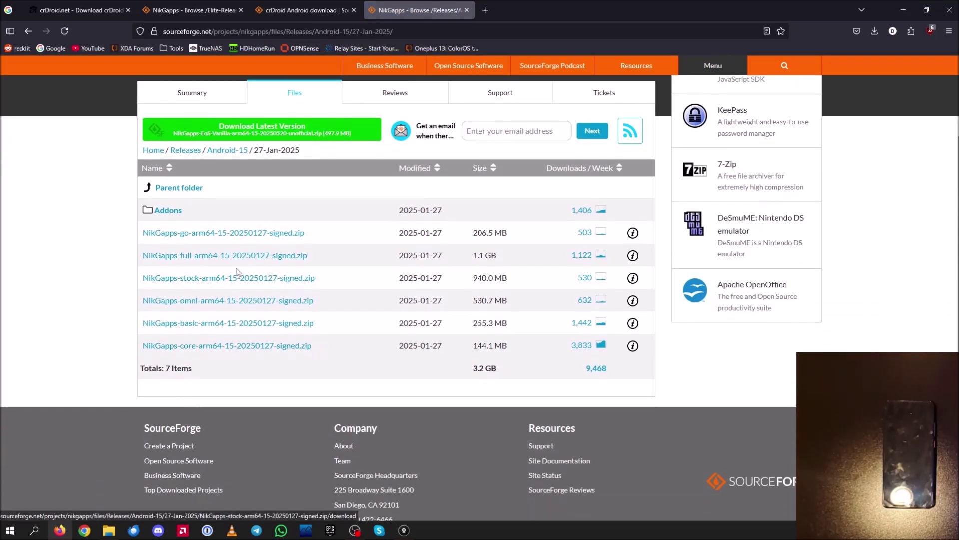
click(201, 300)
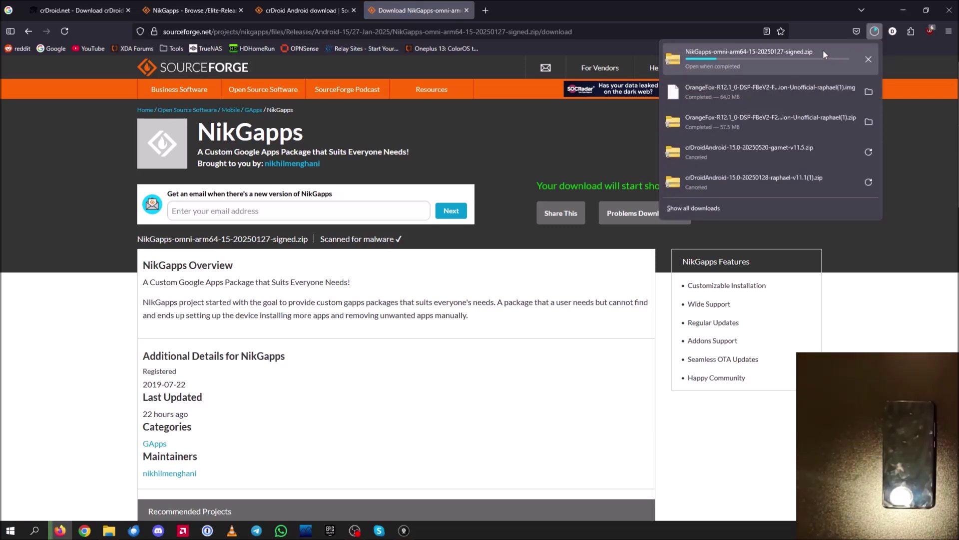
key(alt+Left)
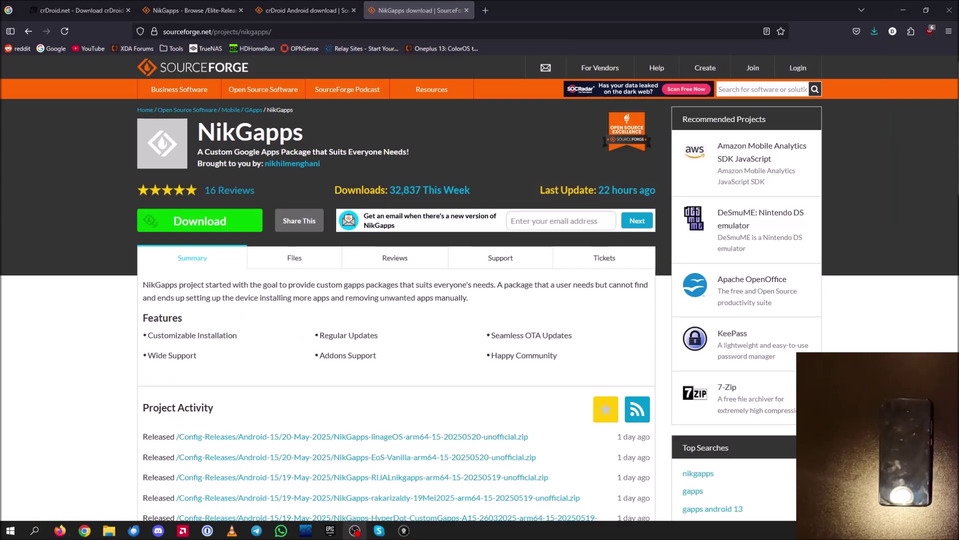
click(874, 31)
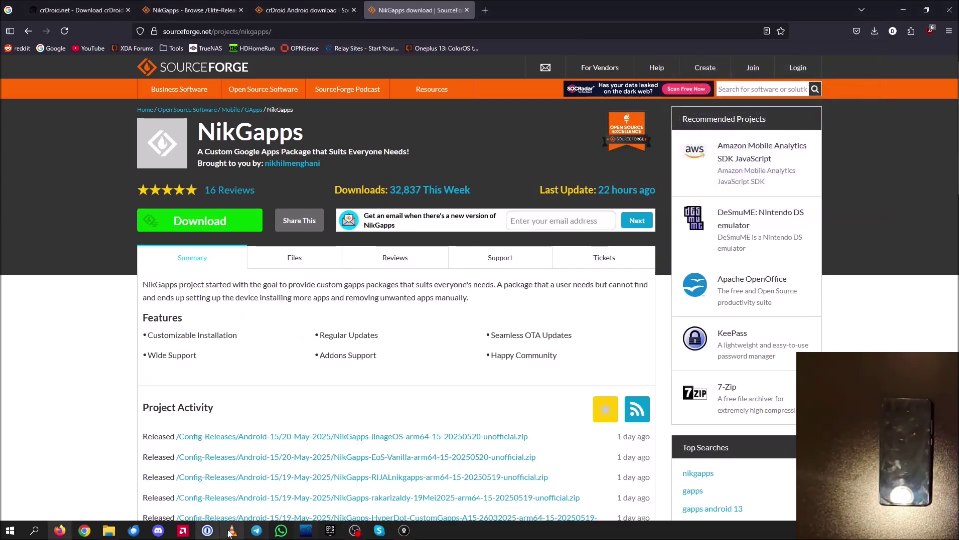
- Switch to File Explorer and gather the NikGapps, OrangeFox and crDroid files in the MI 9t Pro folder within Downloads
click(109, 530)
drag(388, 334, 355, 172)
click(419, 328)
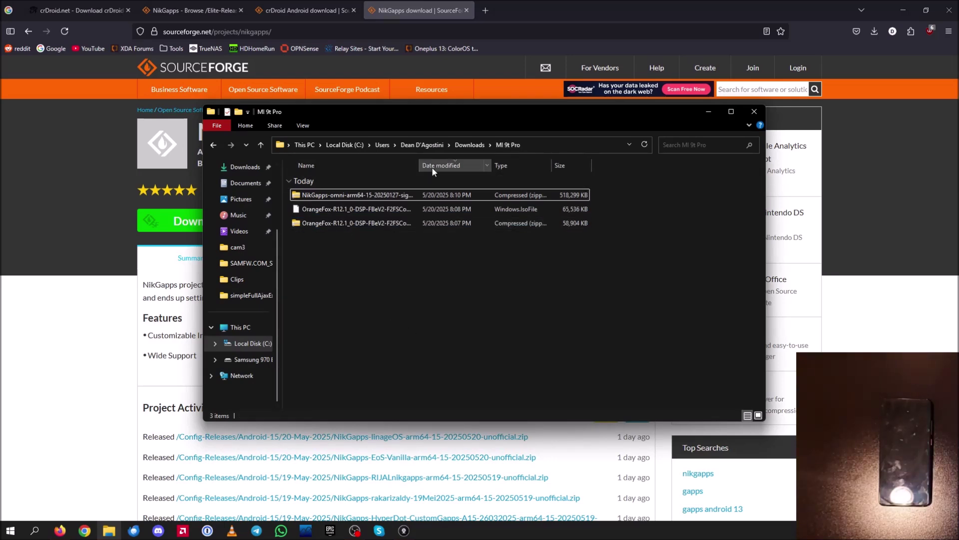
key(alt+Tab)
key(alt+Tab)
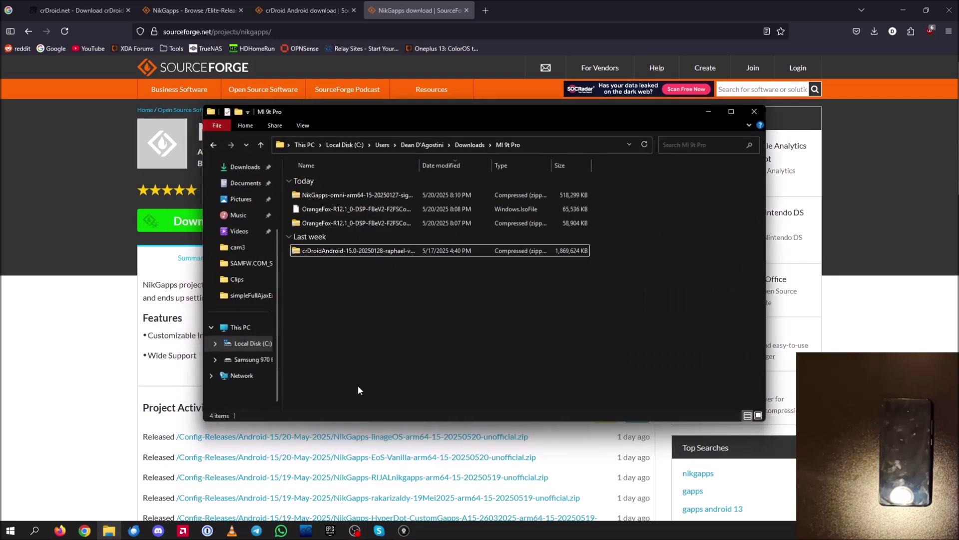
drag(425, 289, 446, 370)
mouse_move(475, 364)
mouse_down()
mouse_move(368, 172)
mouse_move(474, 360)
mouse_up()
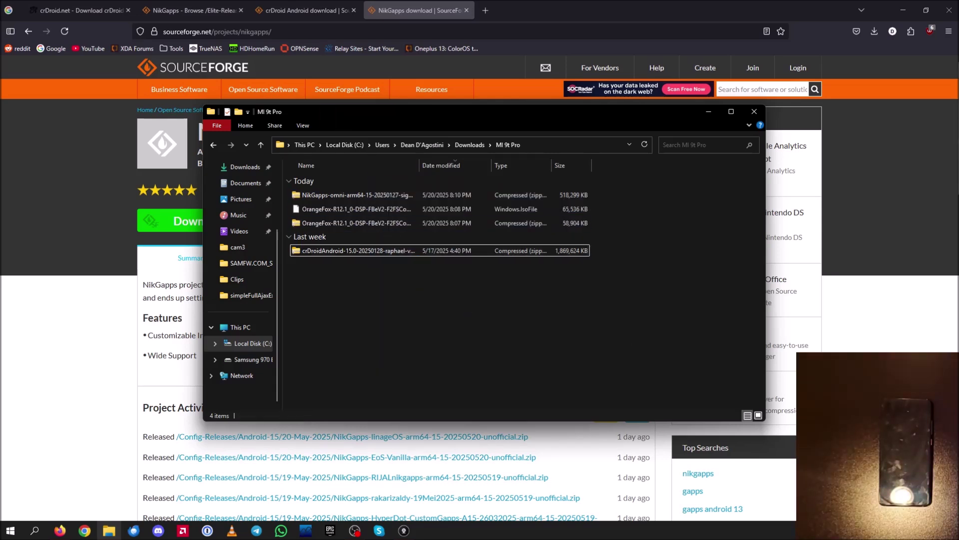
drag(409, 299, 485, 415)
drag(568, 334, 302, 197)
click(424, 349)
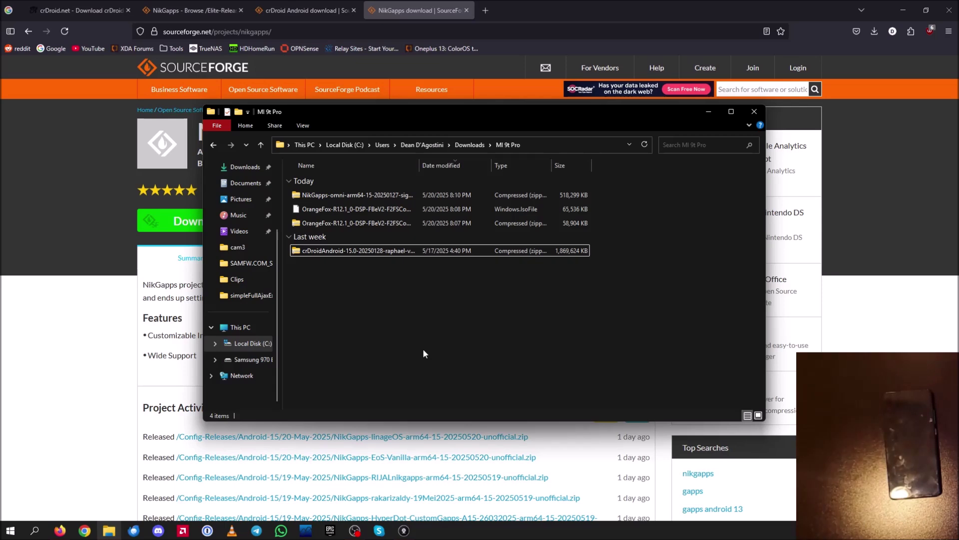
- Open a Command Prompt and run adb devices to check that ADB is available
click(8, 532)
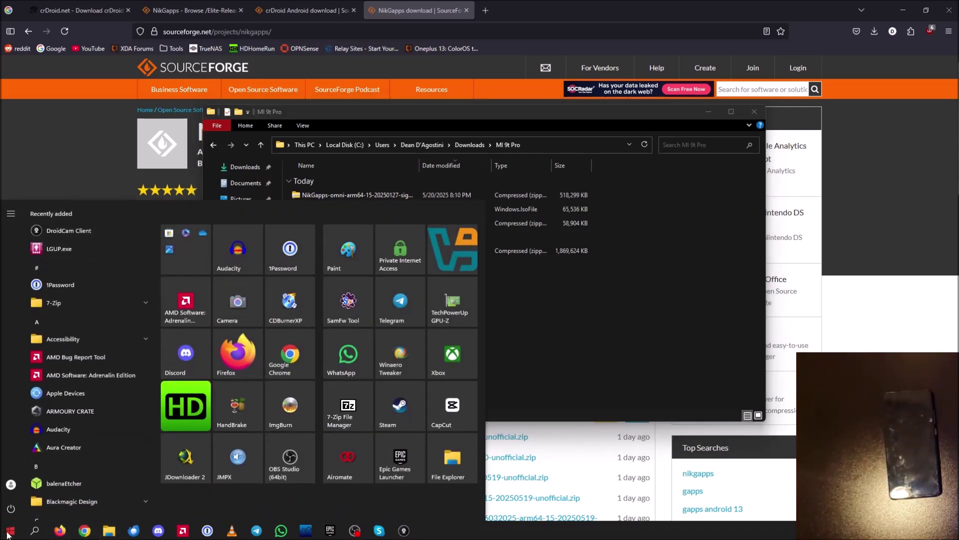
text(cmd)
key(Return)
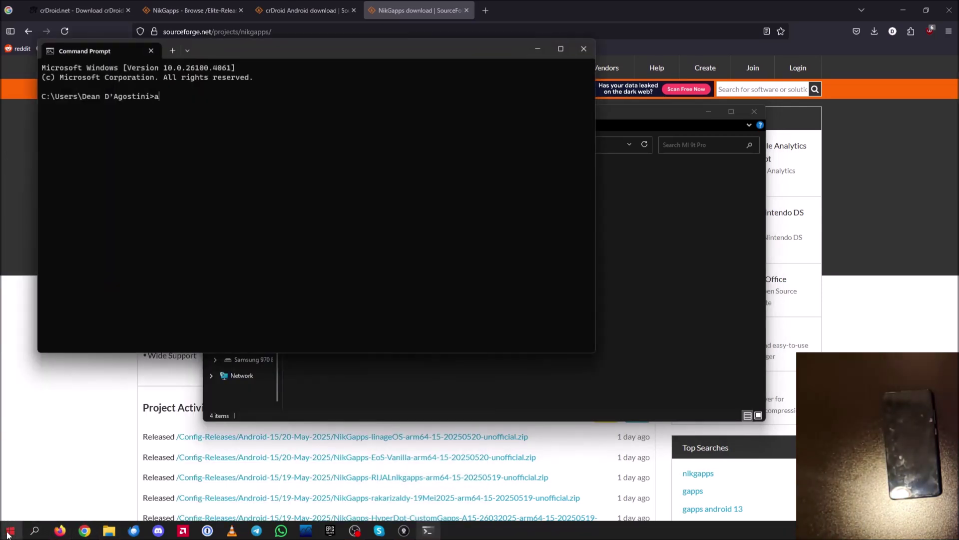
text(adb devices)
key(Return)
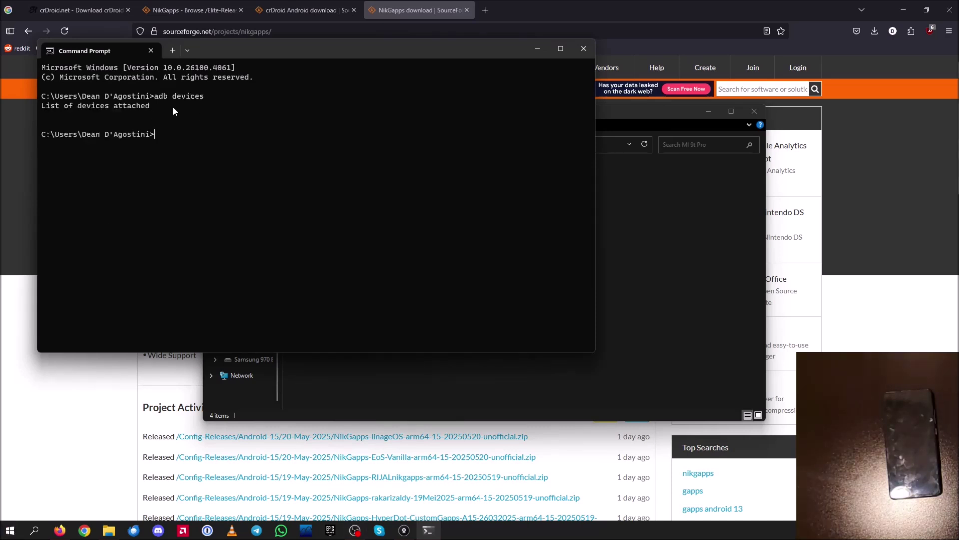
drag(173, 107, 26, 103)
click(185, 125)
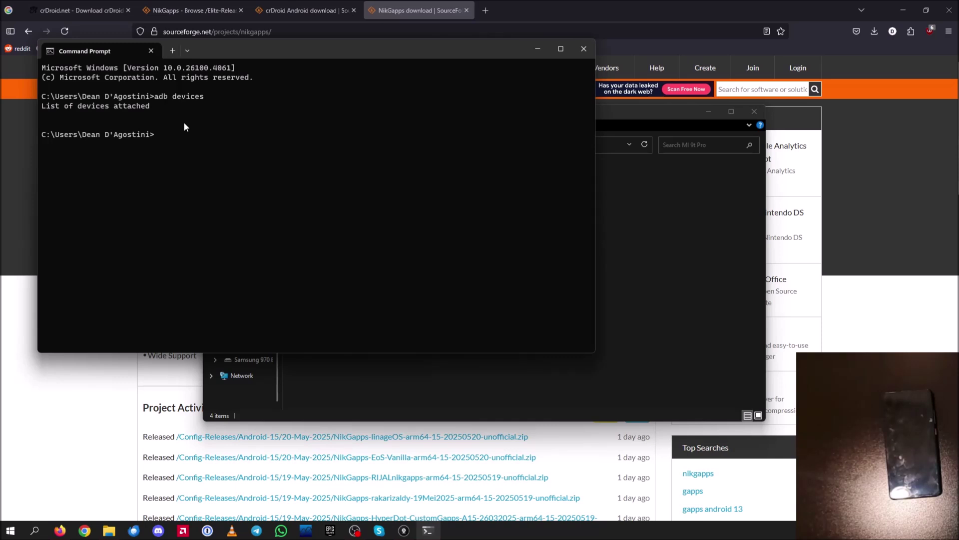
- Run fastboot devices to check that fastboot is available, and close the Command Prompt
text(fastboot dev)
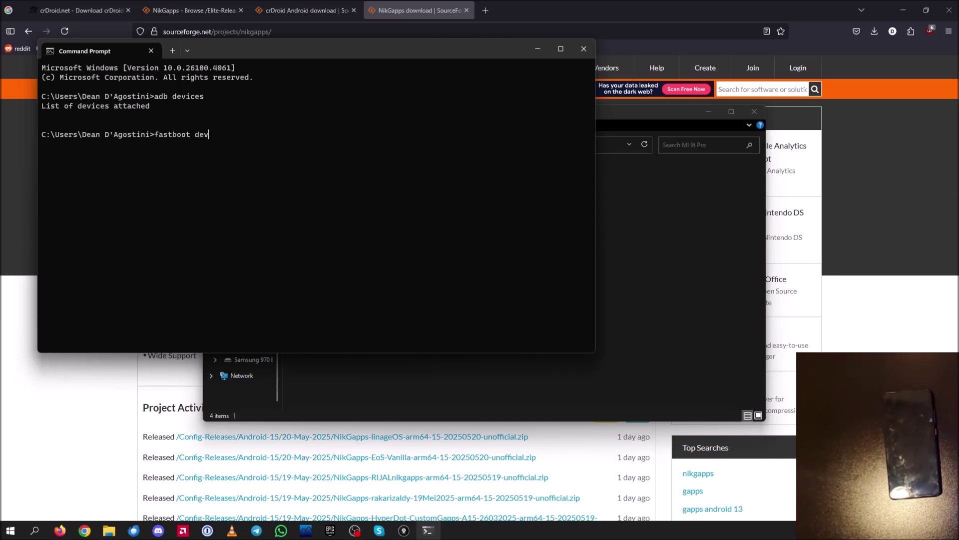
text(ices)
key(Return)
drag(155, 145, 89, 132)
click(214, 162)
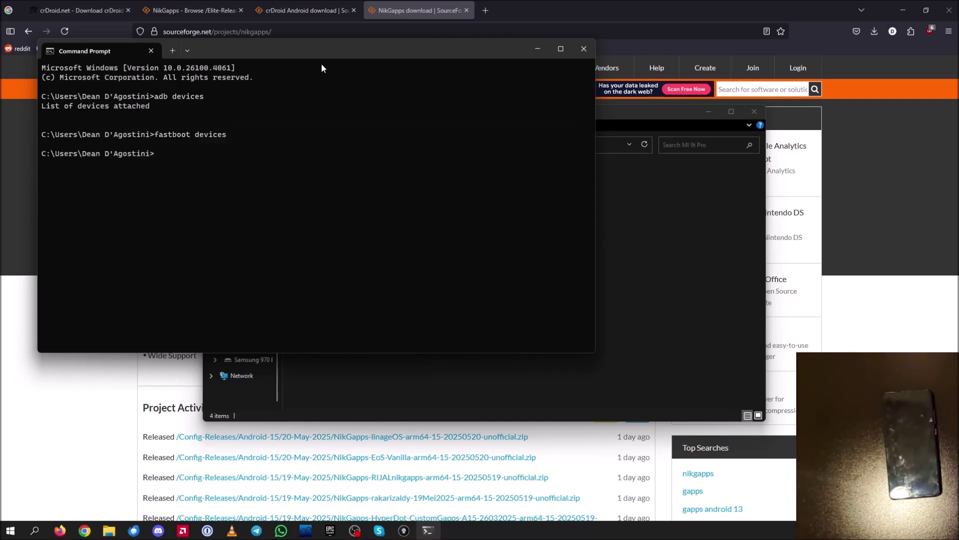
click(582, 49)
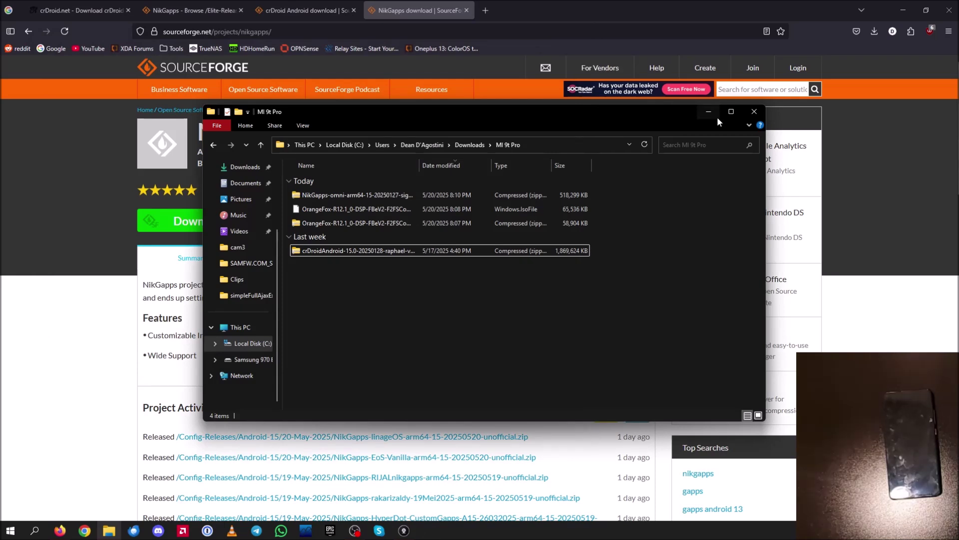
- Search the web for platform tools in a new browser tab and open the SDK Platform Tools release notes page
click(718, 115)
click(486, 10)
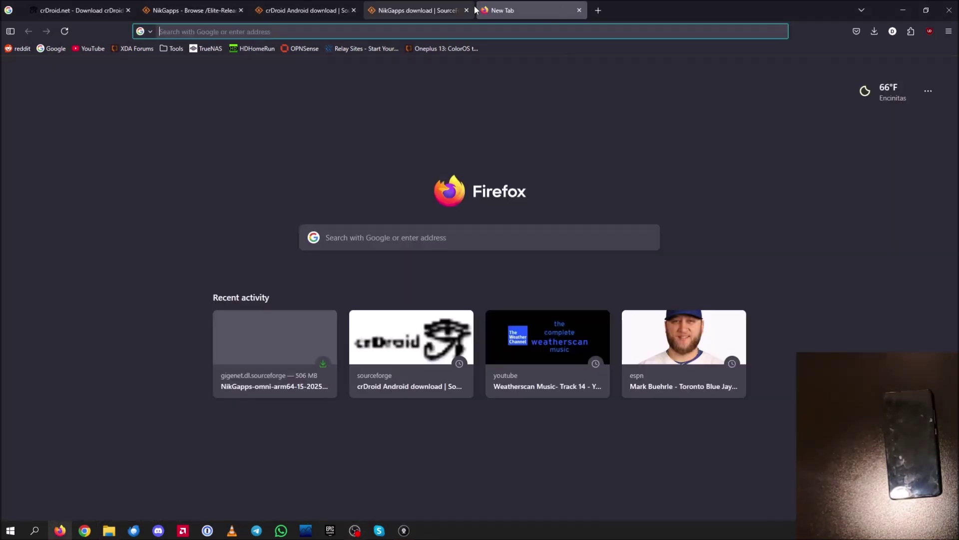
text(plat)
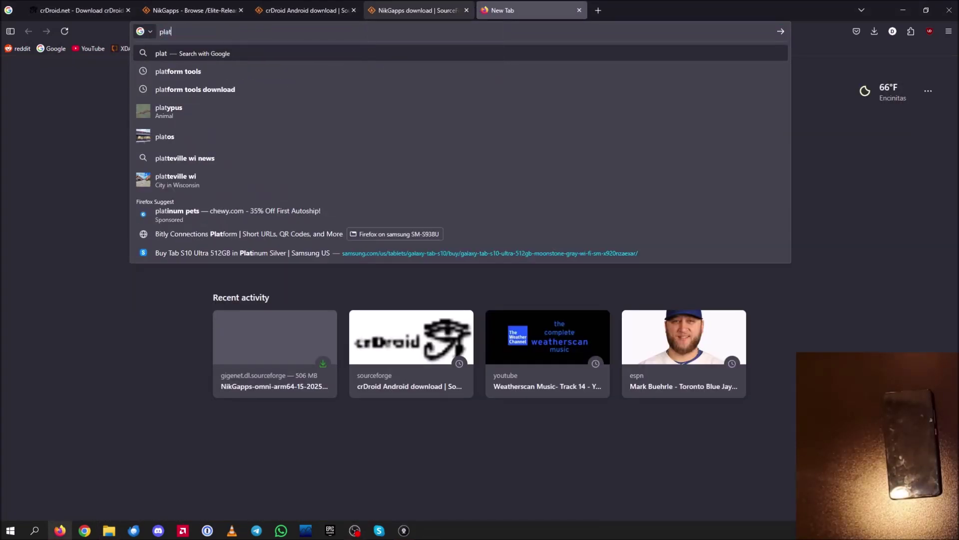
text(form tools)
key(Return)
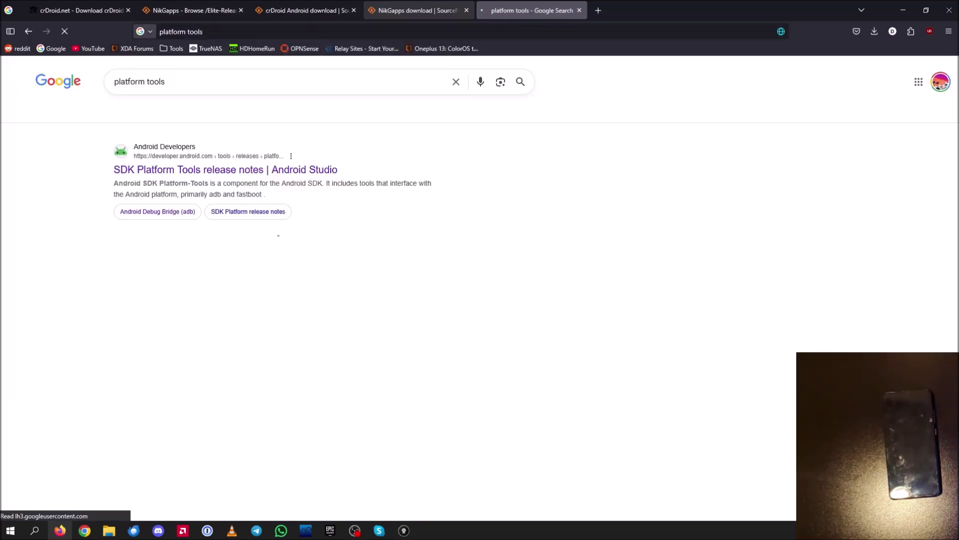
click(181, 170)
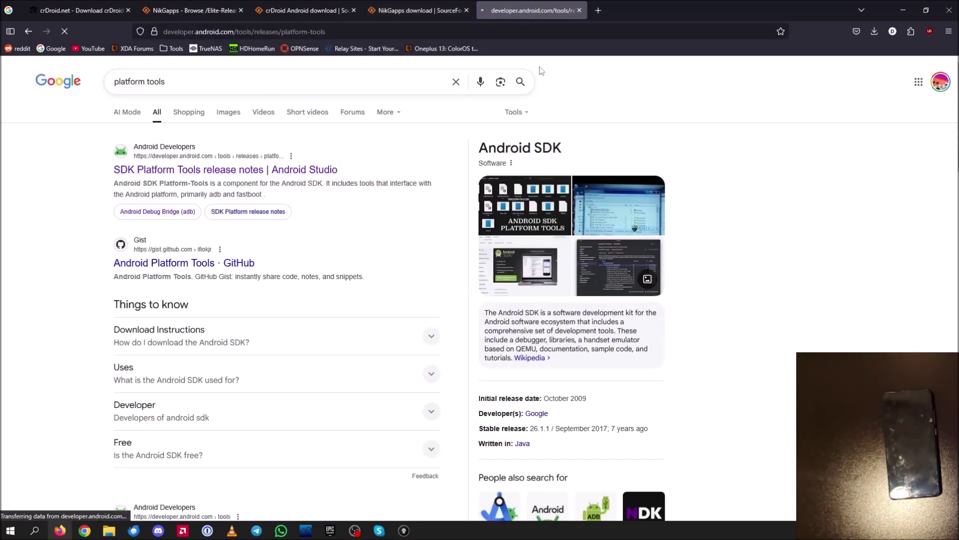
- Download the SDK Platform-Tools for Windows after agreeing to the license terms, and show the zip in its download folder
scroll(444, 400, down, 5)
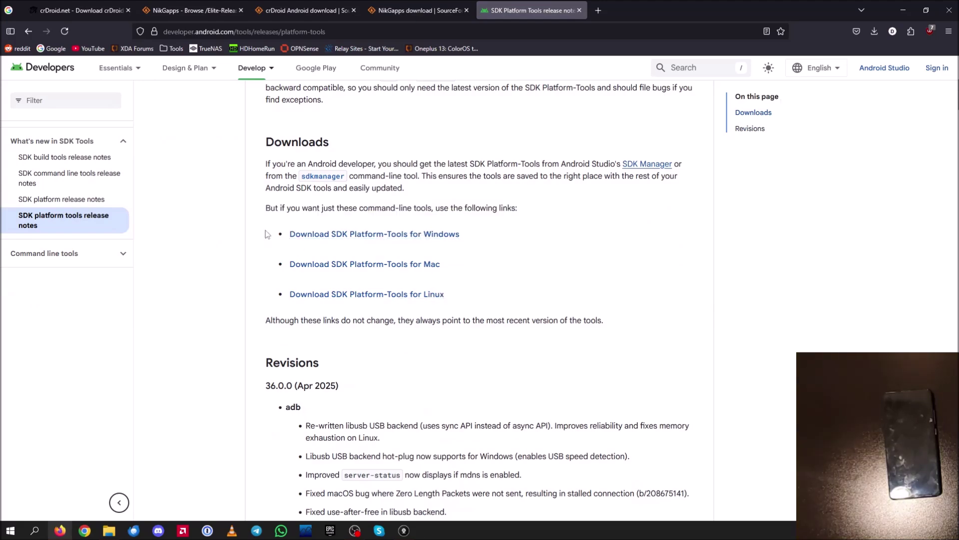
click(407, 235)
scroll(272, 367, down, 20)
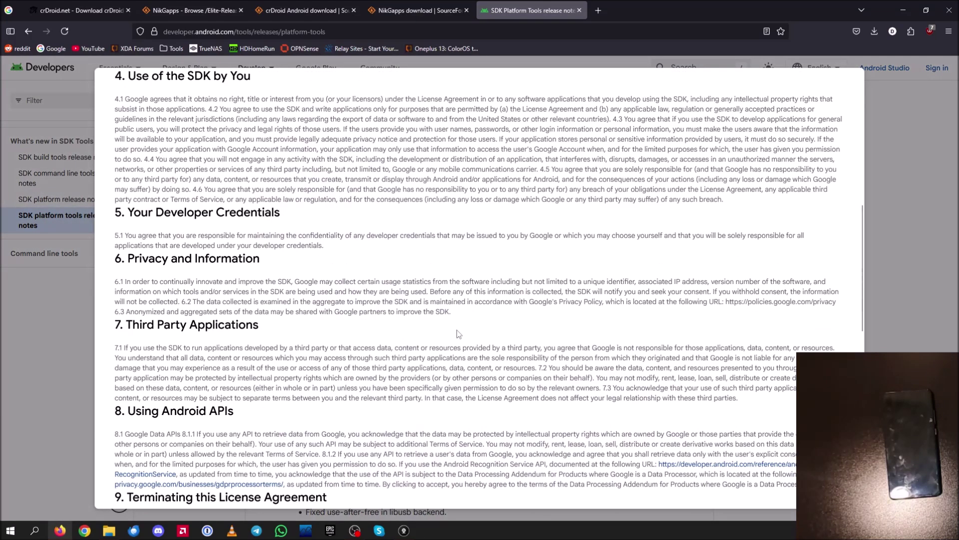
click(260, 423)
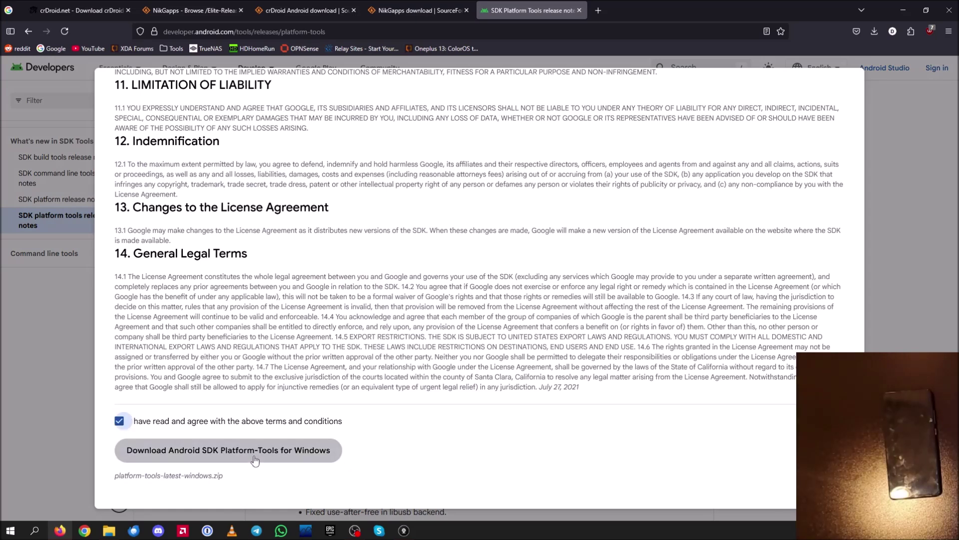
click(245, 452)
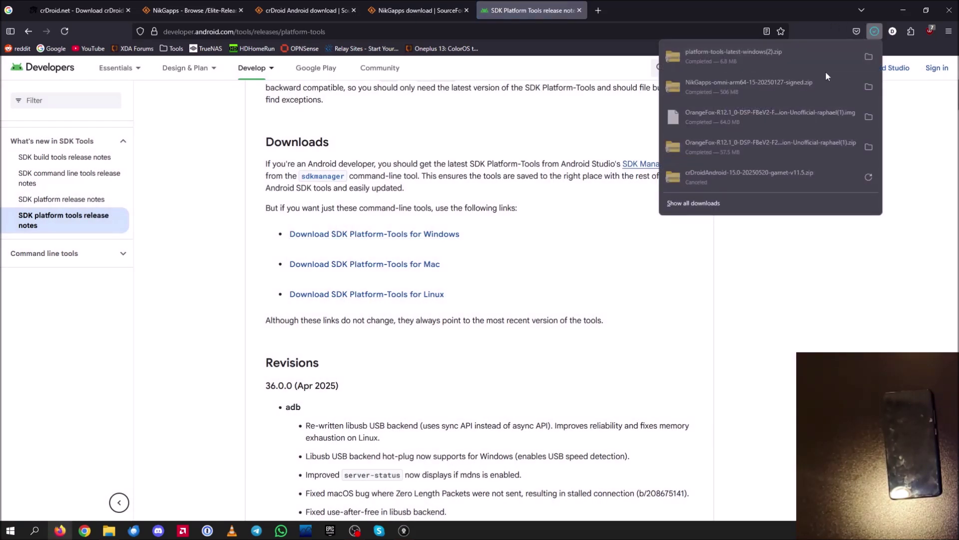
click(869, 59)
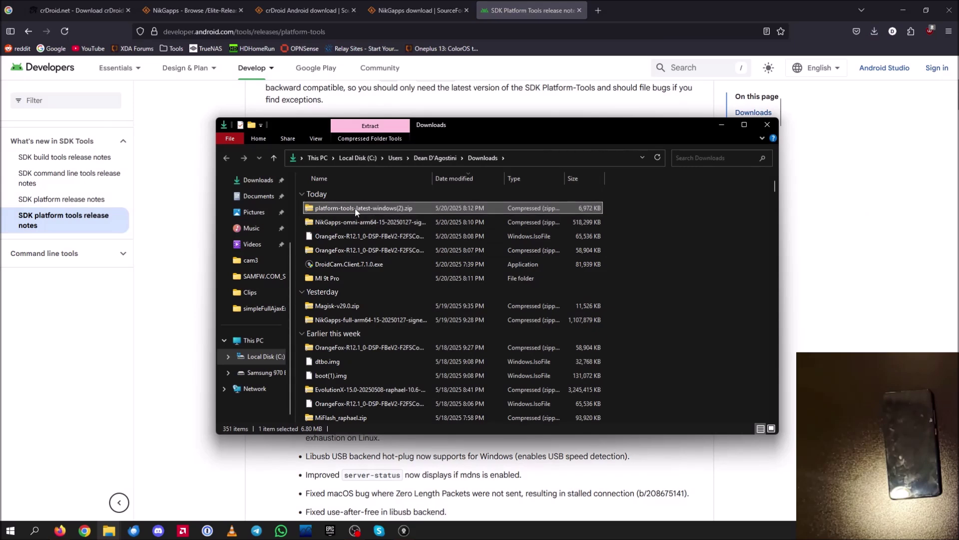
- Extract platform-tools-latest-windows(2).zip into a folder of the same name with WinRAR and open that folder
right_click(358, 207)
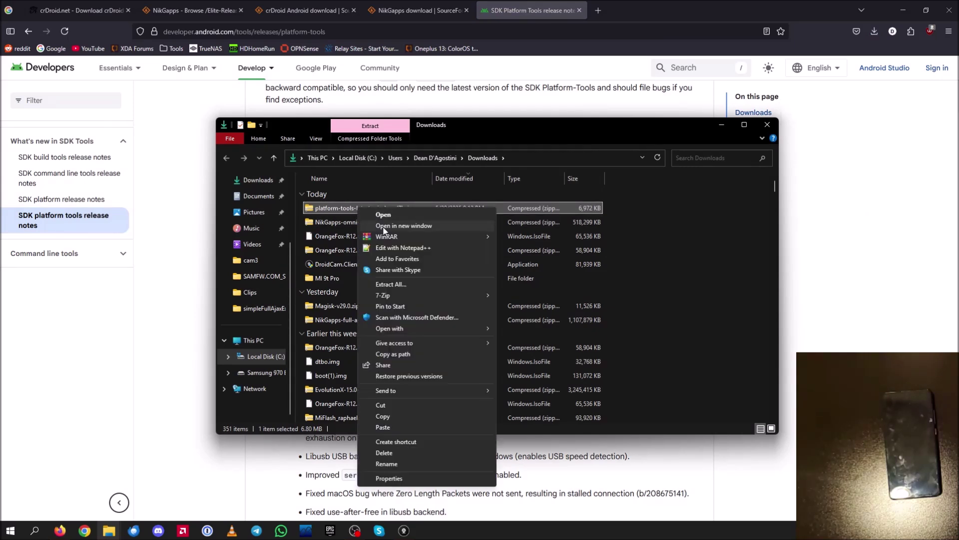
click(356, 192)
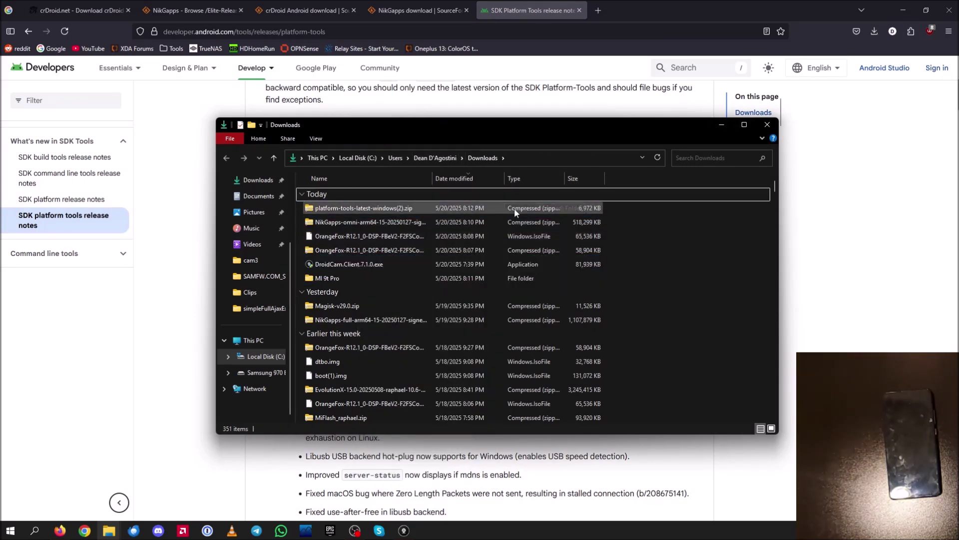
click(455, 208)
right_click(405, 212)
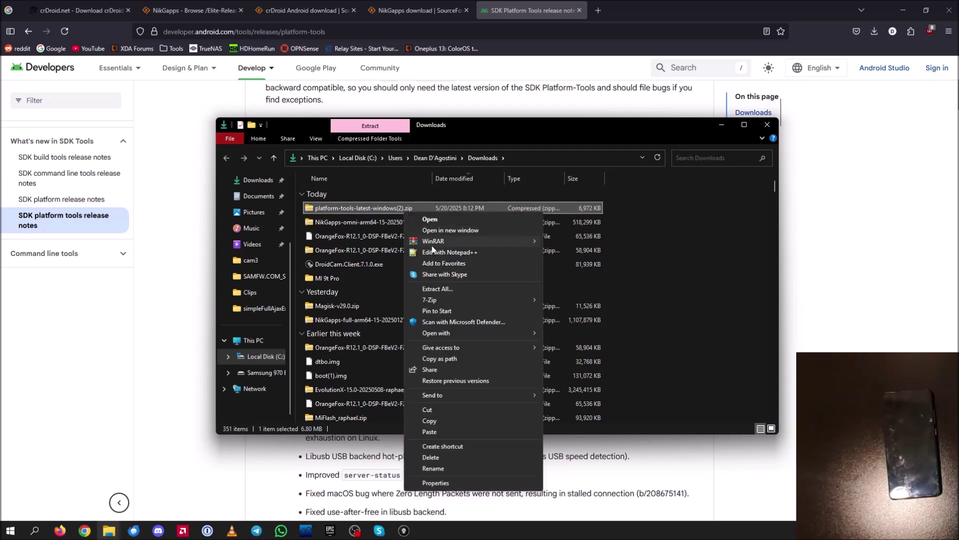
mouse_move(433, 242)
click(609, 263)
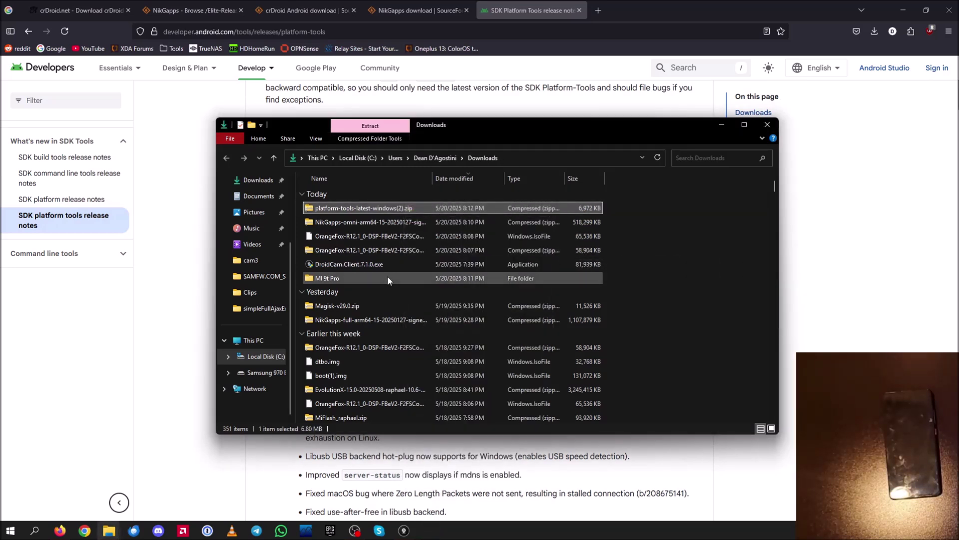
double_click(332, 278)
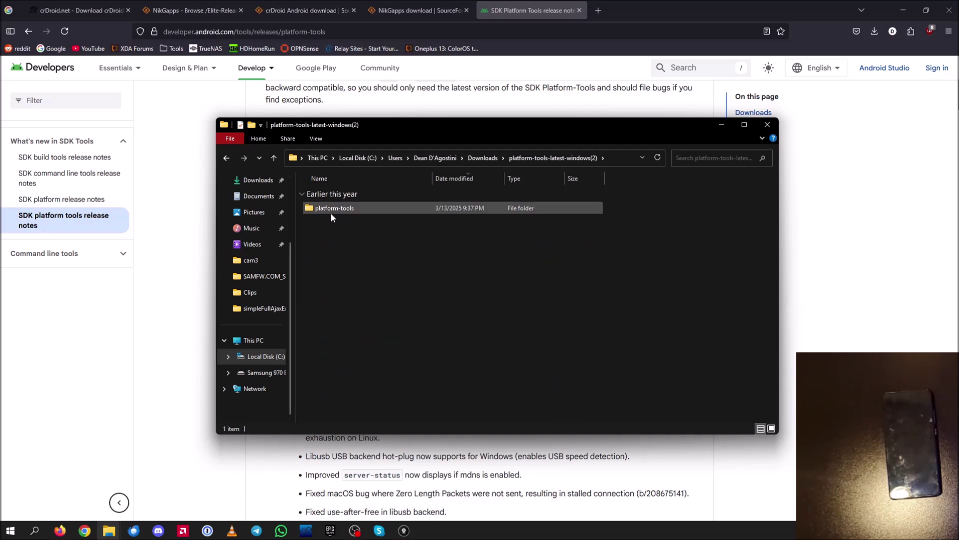
click(226, 158)
double_click(329, 278)
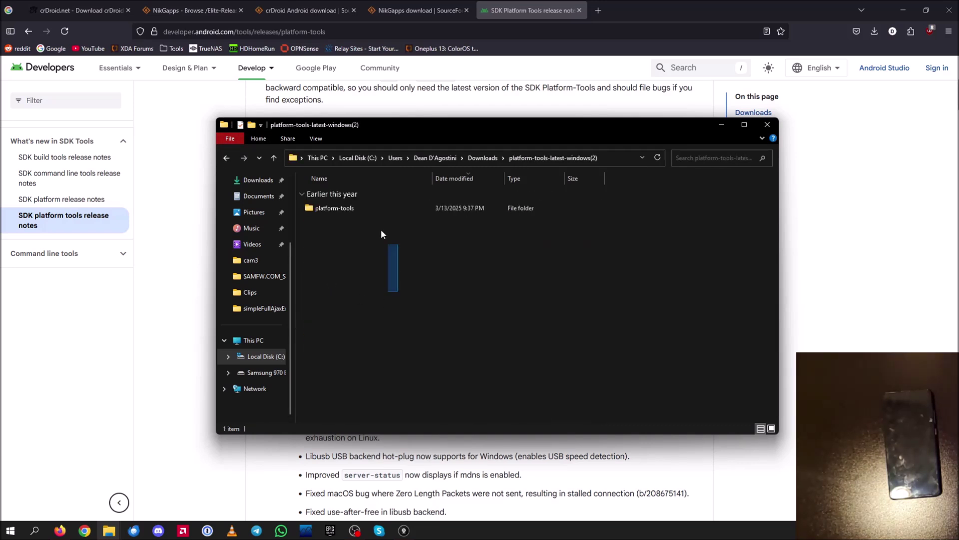
- Copy the extracted platform-tools folder into the MI 9t Pro folder in Downloads
right_click(349, 209)
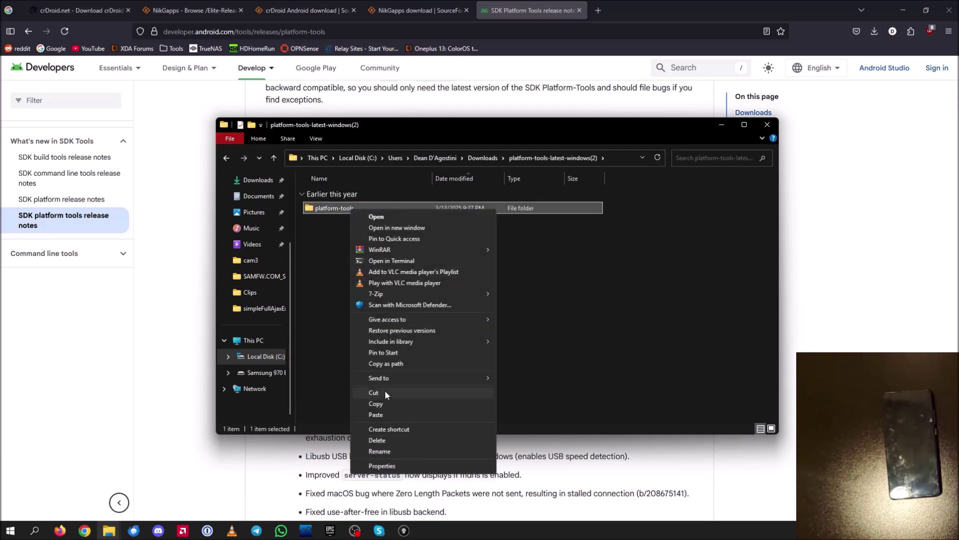
click(381, 404)
click(226, 158)
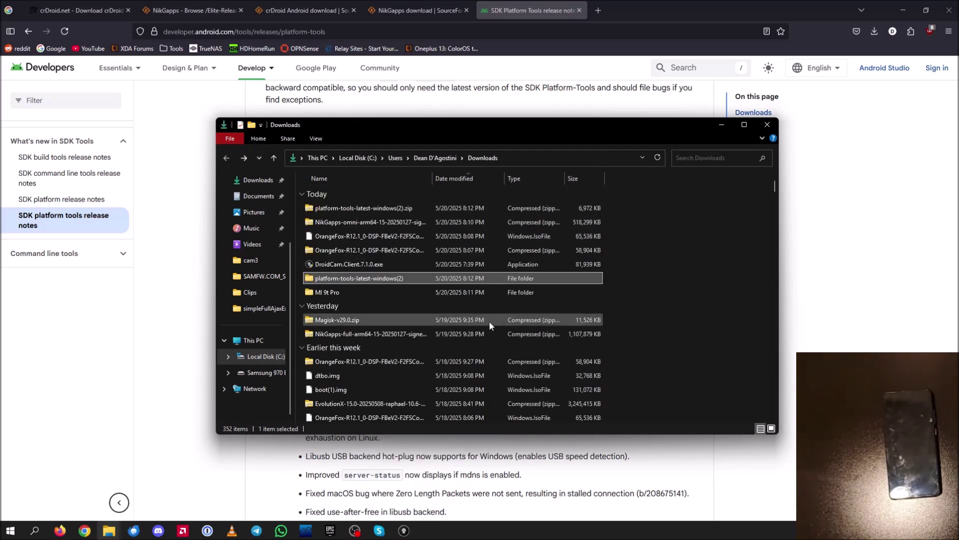
double_click(359, 293)
right_click(378, 284)
click(411, 354)
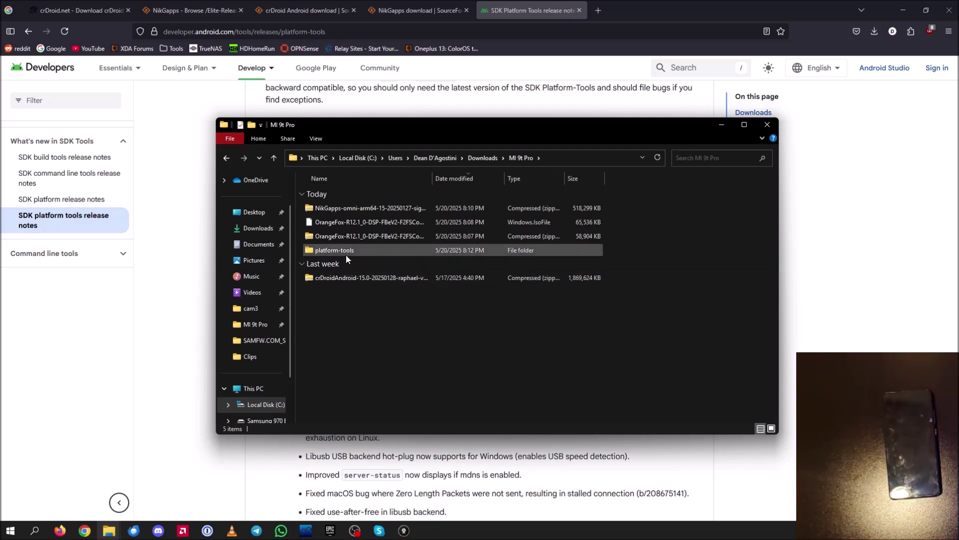
- Open a Command Prompt in the copied platform-tools folder and run adb devices and fastboot devices
double_click(346, 250)
click(226, 158)
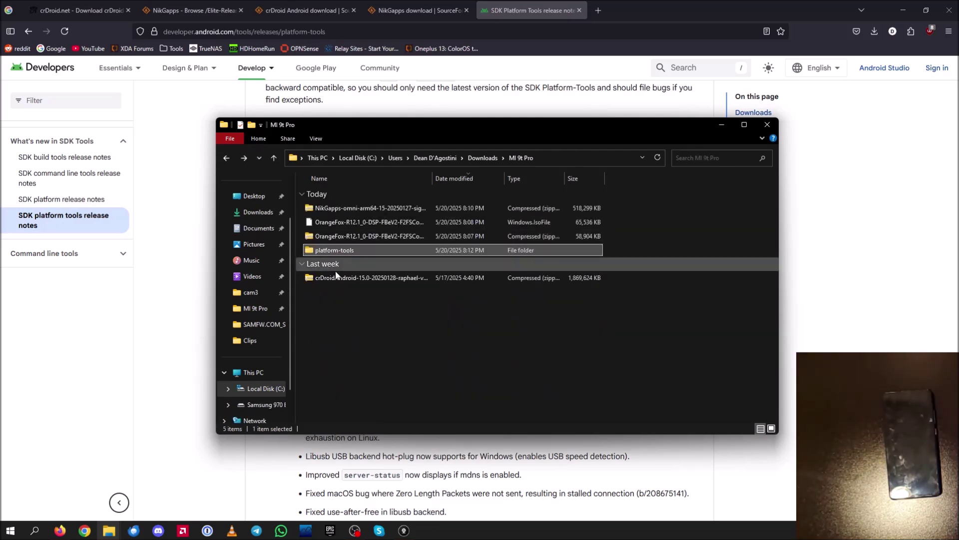
double_click(331, 249)
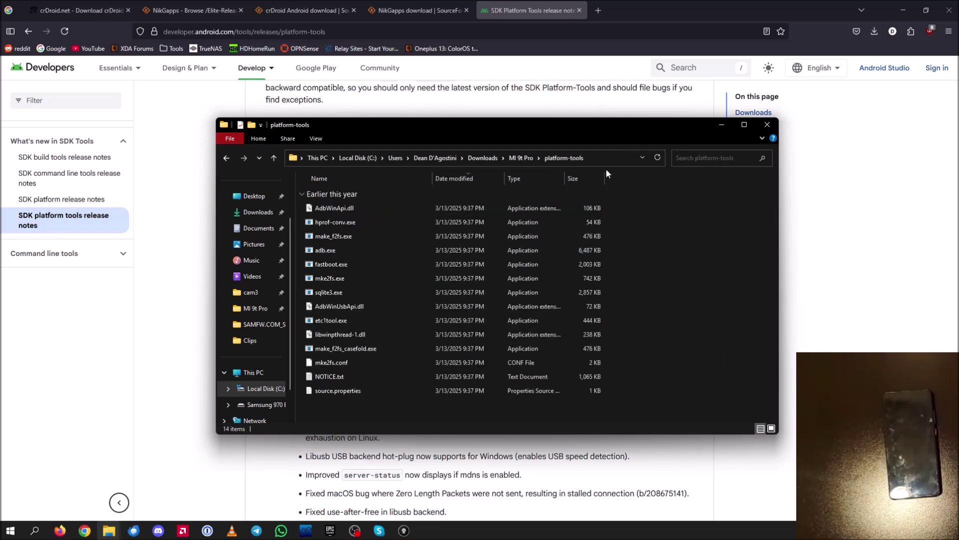
key(alt+d)
text(cmd)
key(Return)
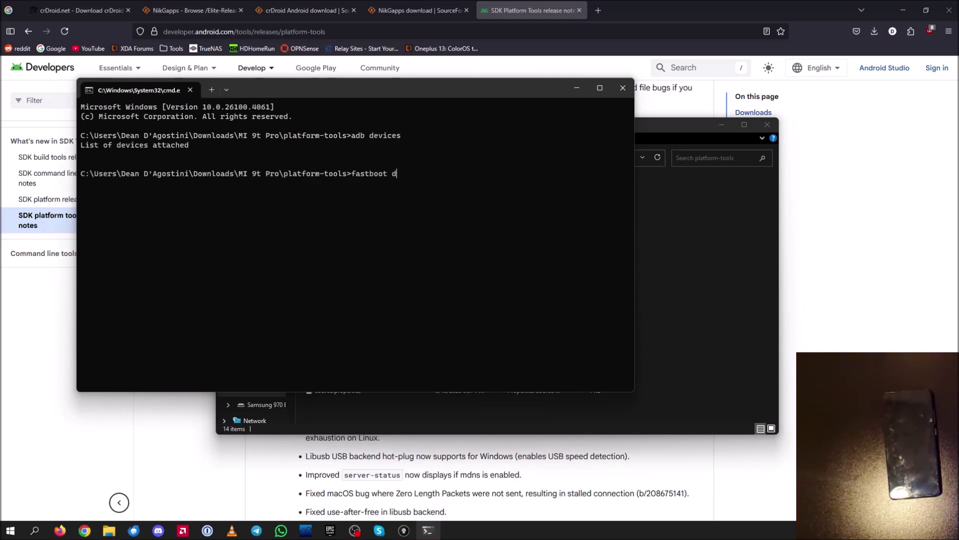
text(es)
key(Return)
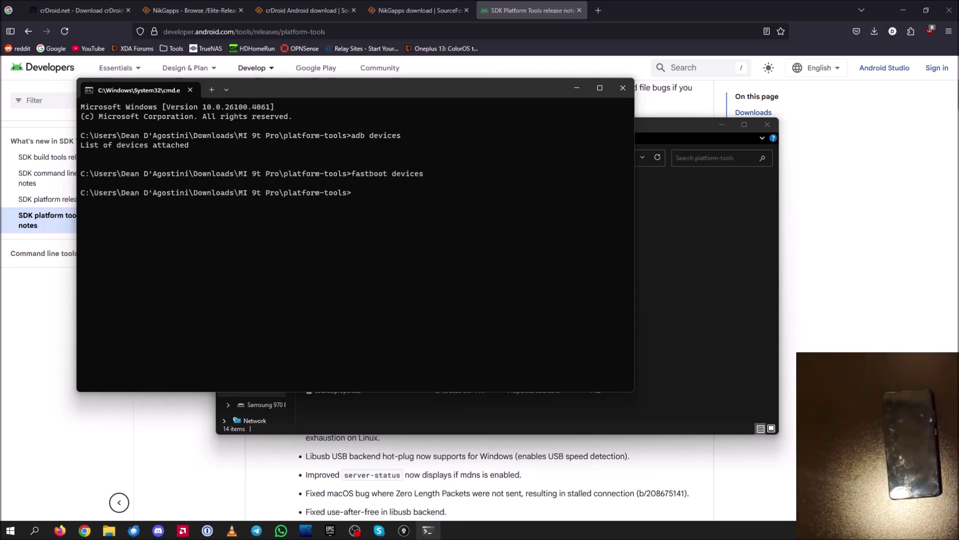
- Search the web for "xiaomi drivers usb" in a new browser tab and open the xiaomidriver.com site
key(alt+Tab)
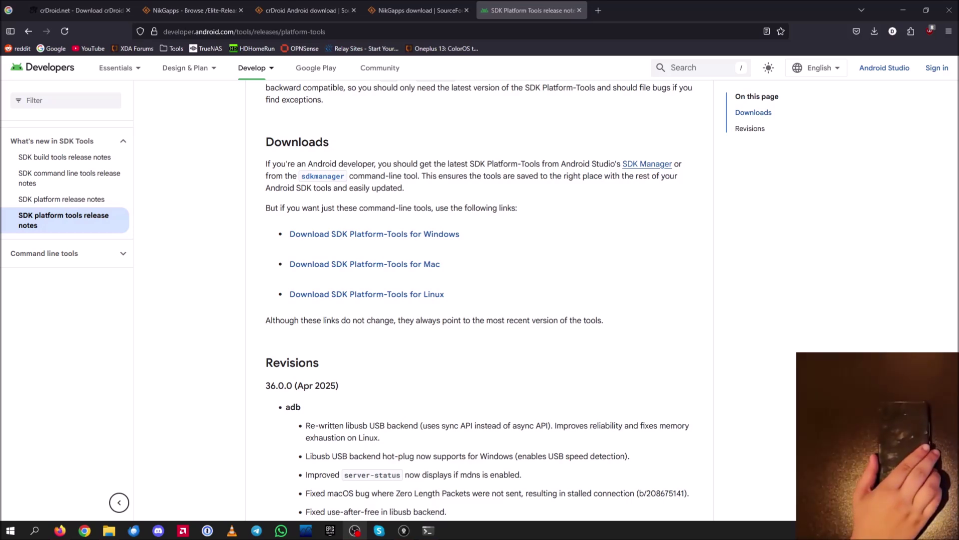
click(598, 10)
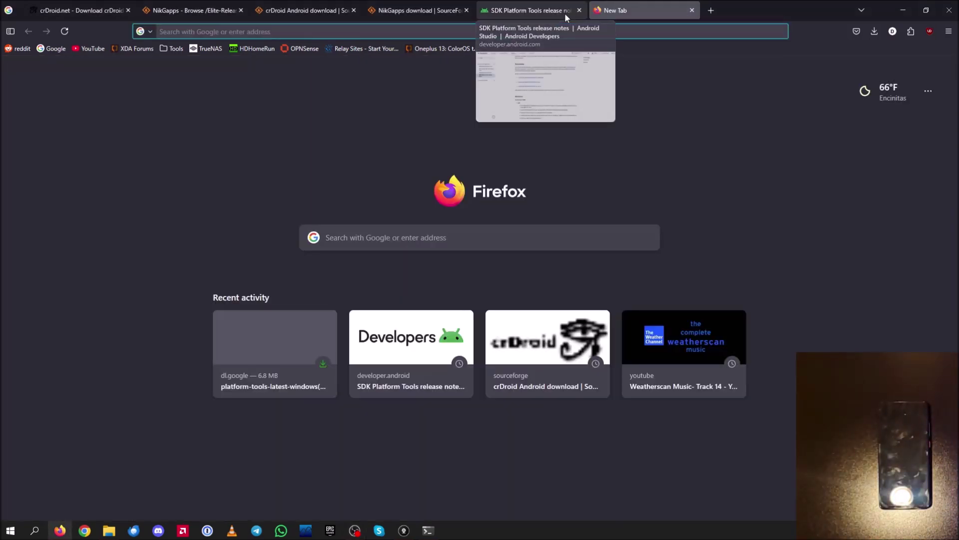
text(xiaomi drivers usd)
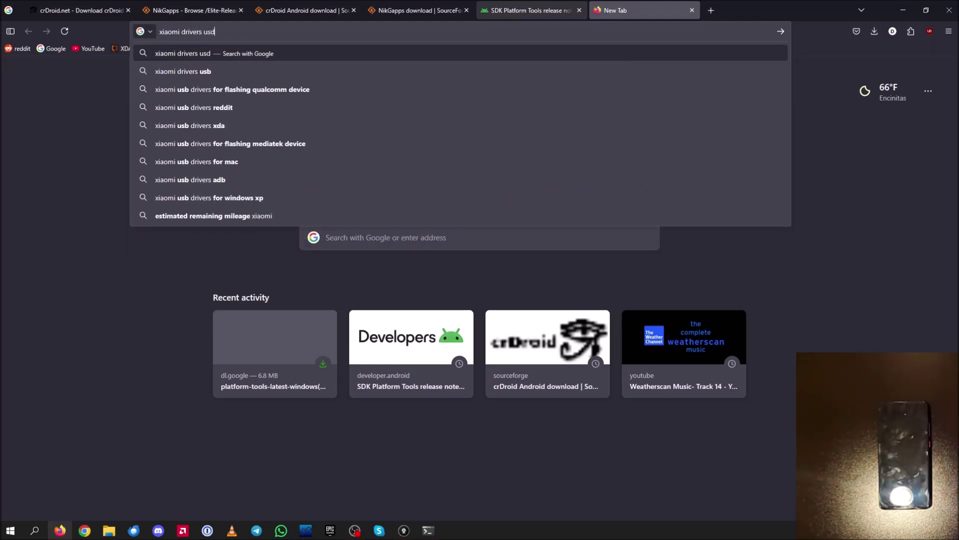
key(BackSpace)
text(b)
key(Return)
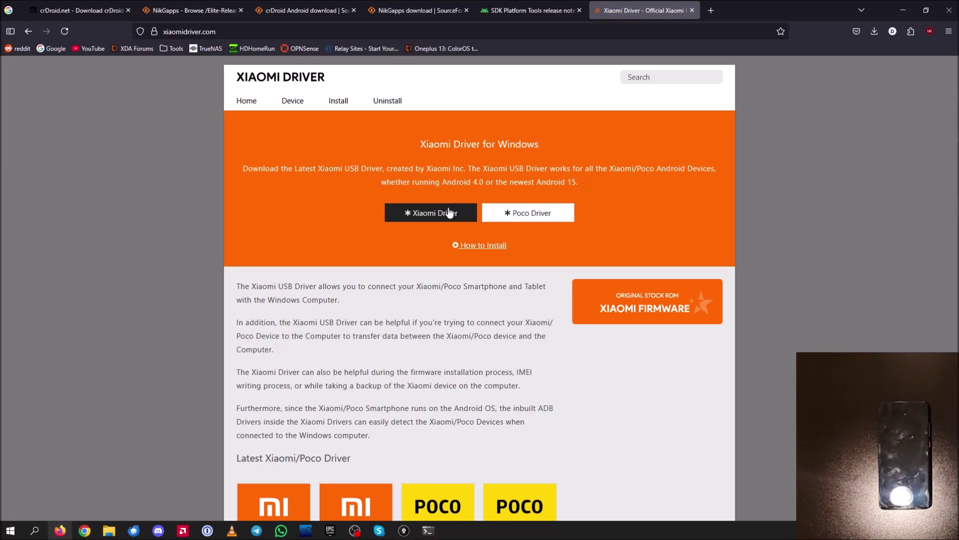
- Open the Xiaomi driver device list and look through its first and second pages for the phone model
click(439, 213)
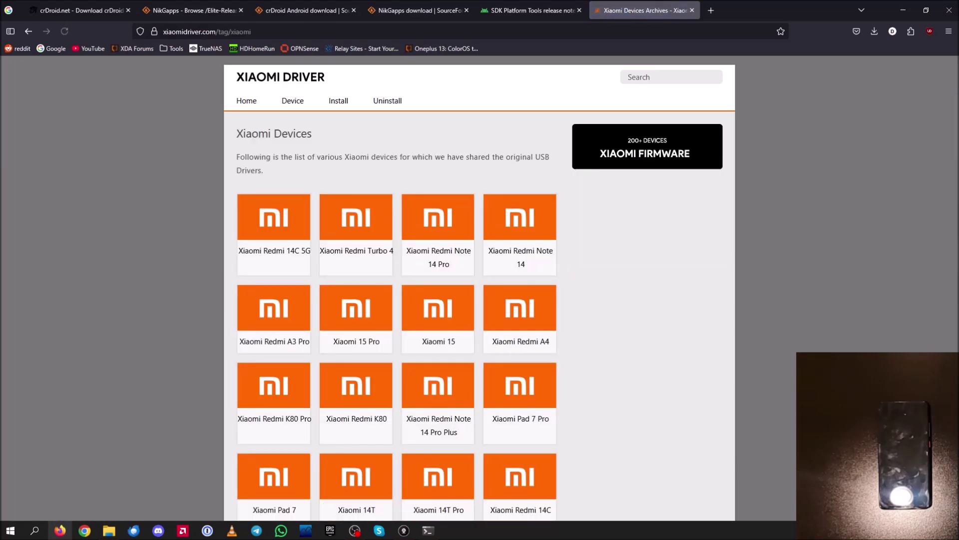
scroll(429, 341, down, 10)
click(389, 288)
scroll(438, 305, down, 3)
scroll(581, 294, up, 3)
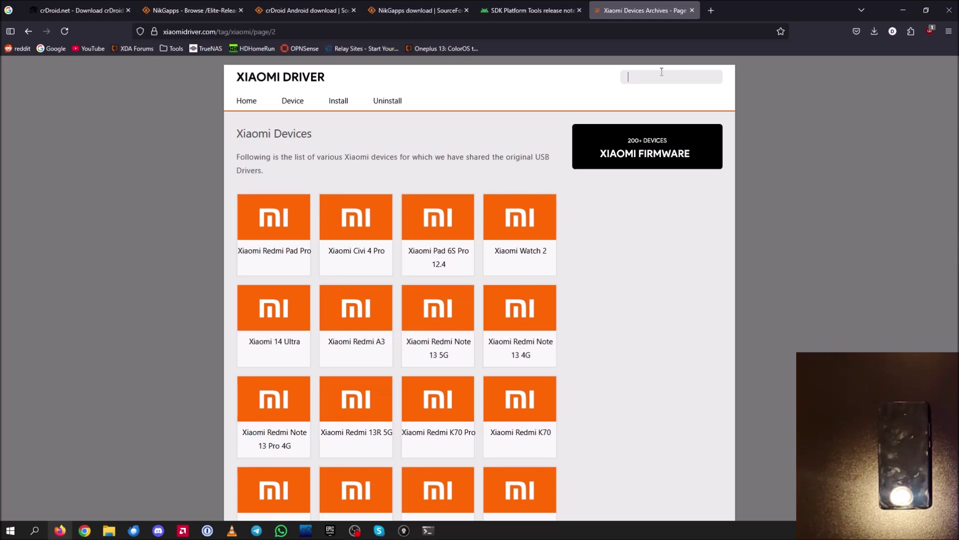
- Search the driver site for "mi 9t pro" and go to the download section of the Xiaomi Mi 9T Pro page
text(mi 9t pro)
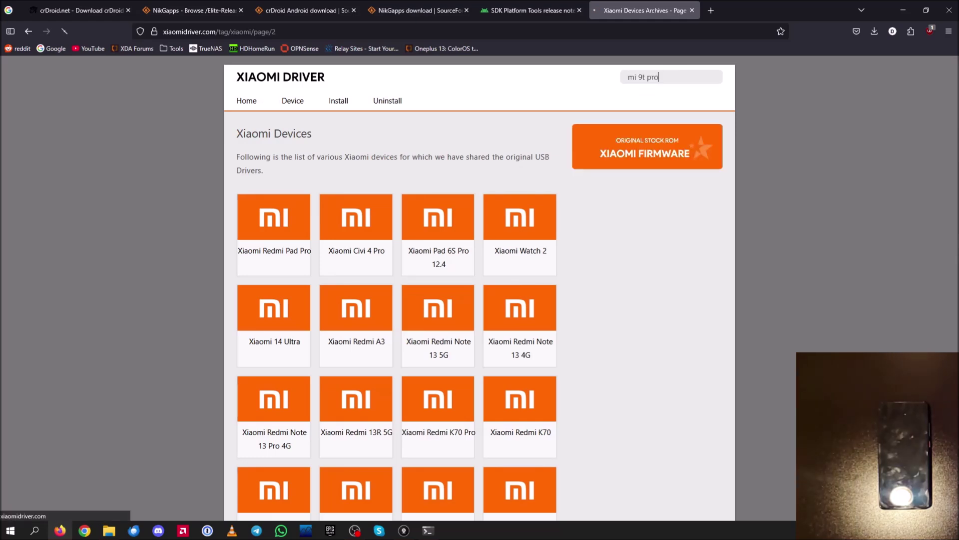
key(Return)
click(274, 190)
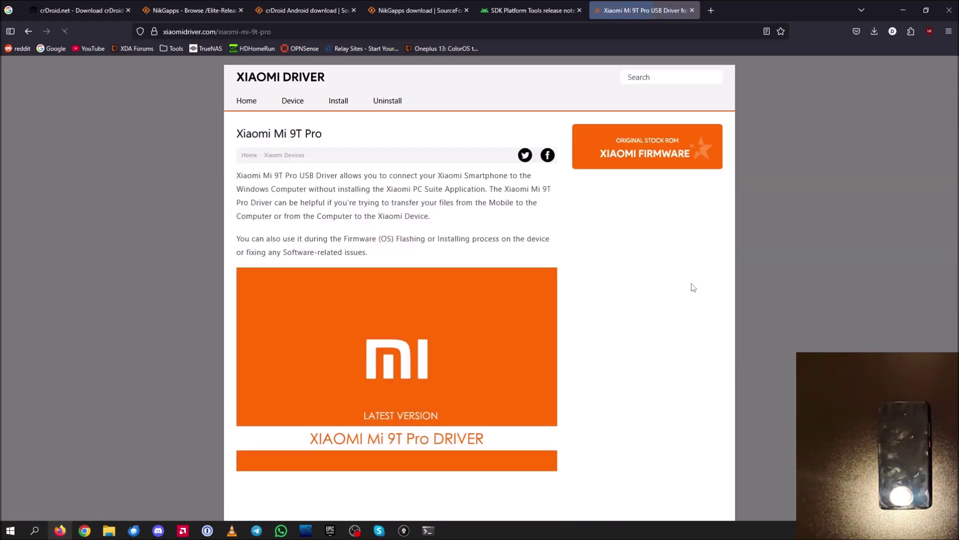
scroll(692, 285, down, 7)
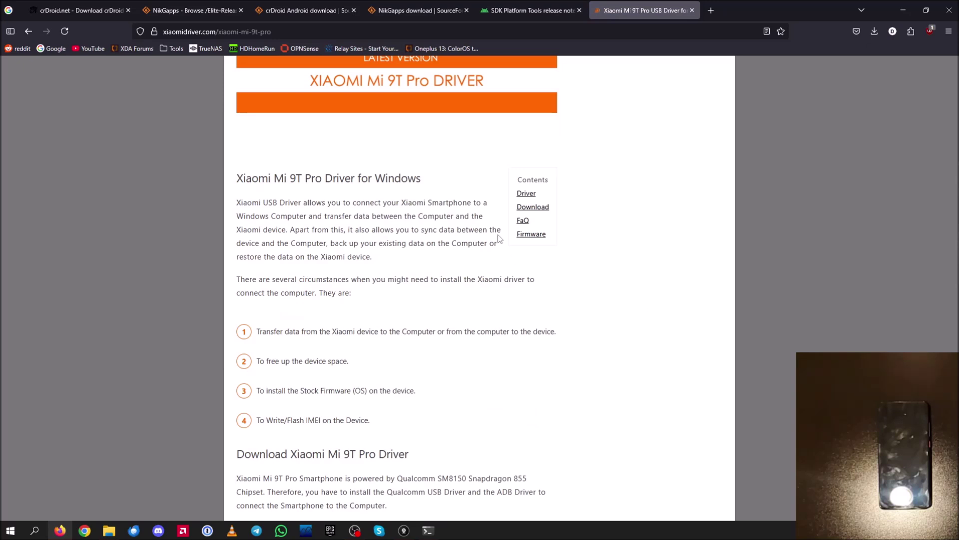
click(544, 206)
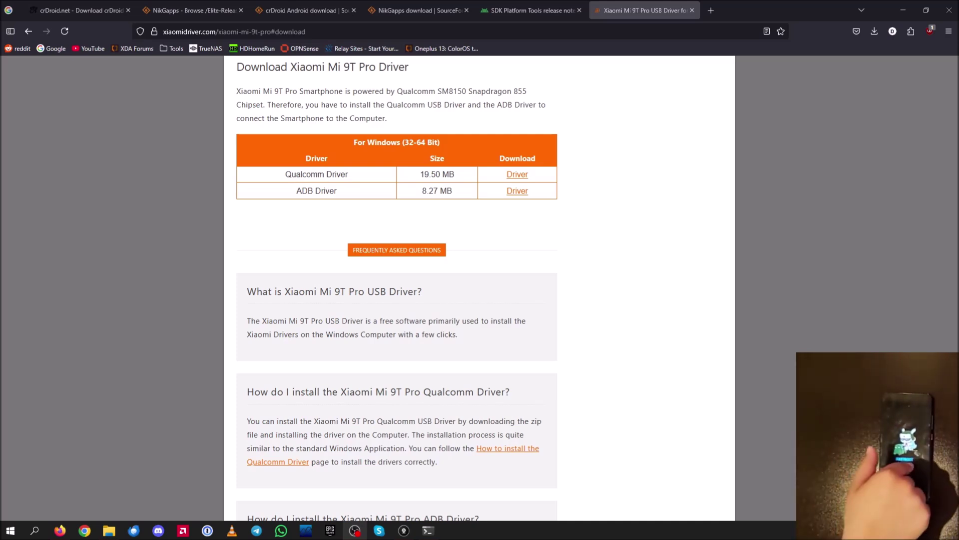
- Bring up the platform-tools folder window and open a Command Prompt in that folder
mouse_move(109, 531)
click(180, 484)
click(604, 156)
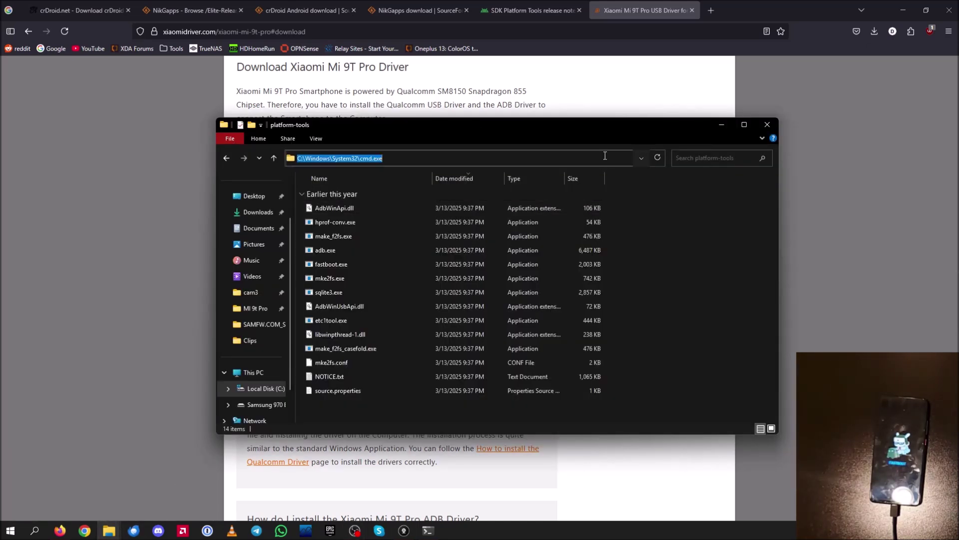
text(cmd)
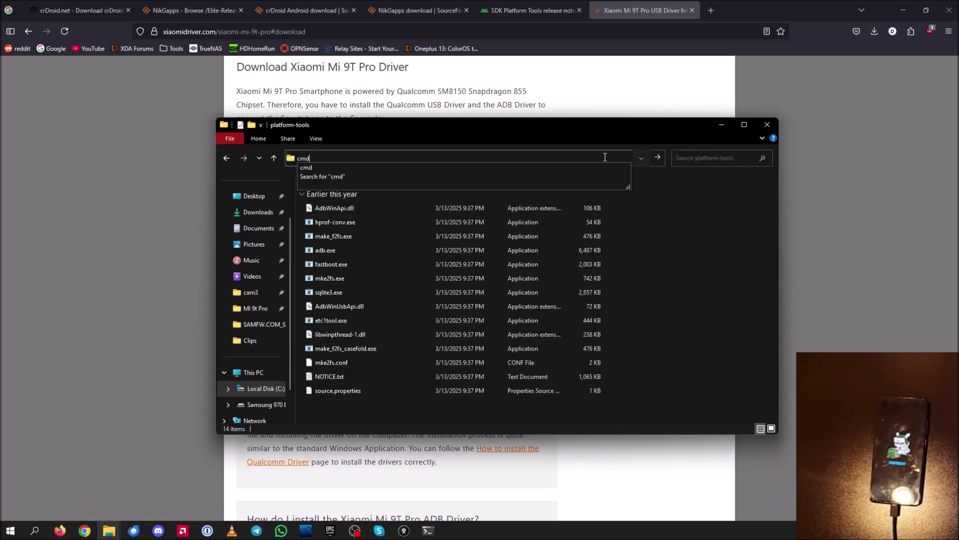
key(Return)
- Run fastboot devices to check that the connected phone is detected in fastboot mode
text(fastybo)
key(BackSpace)
key(BackSpace)
key(BackSpace)
text(boot )
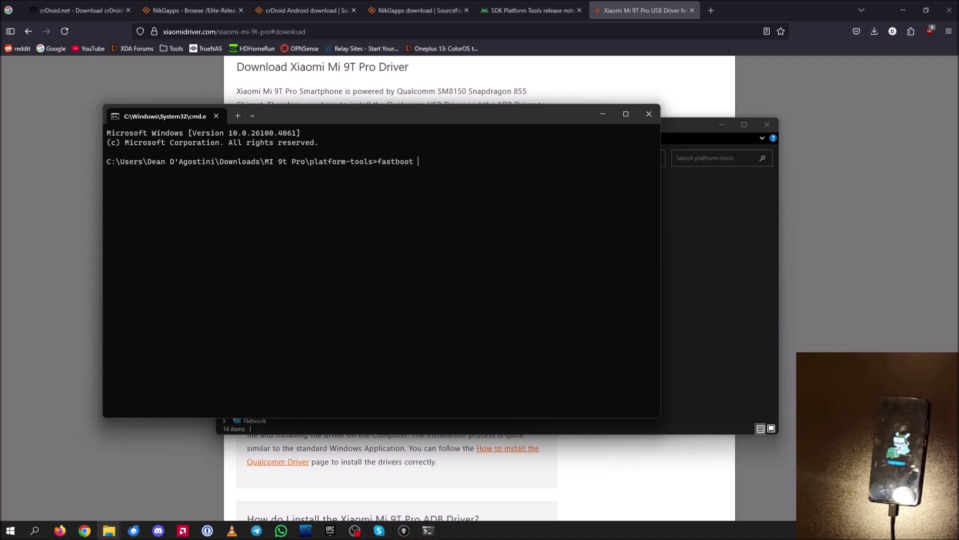
text(devices)
drag(472, 107, 649, 233)
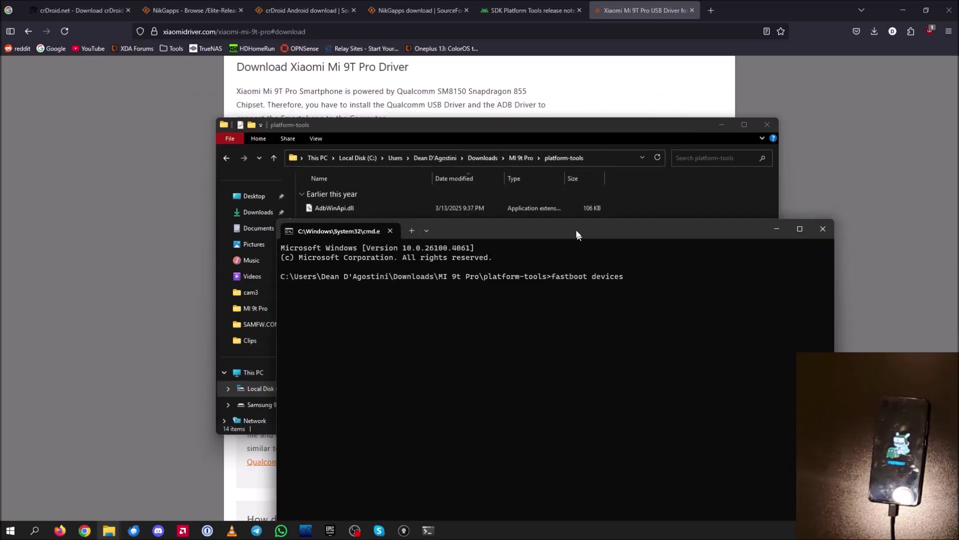
drag(579, 242, 502, 112)
key(Return)
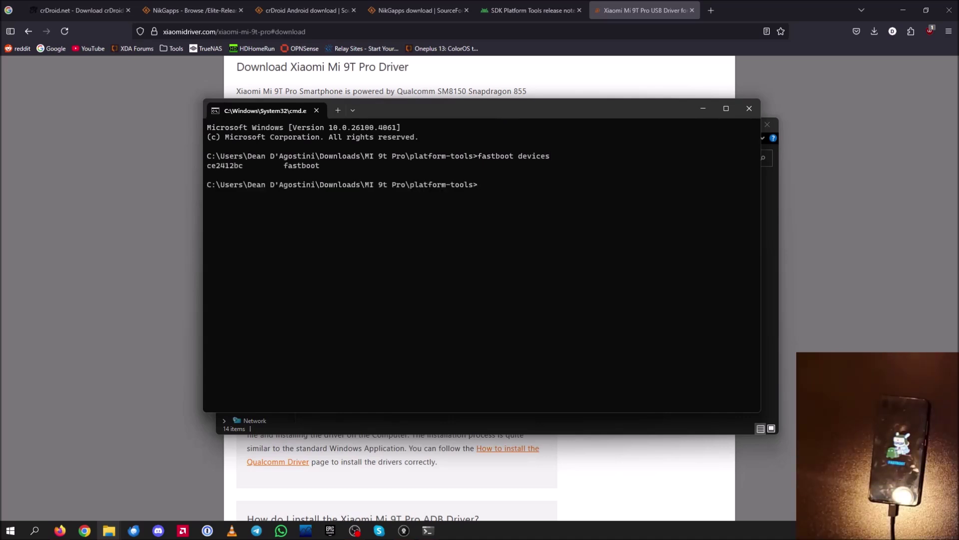
- Highlight the device entry and its fastboot status in the command output, and clear the selection
drag(316, 169, 209, 173)
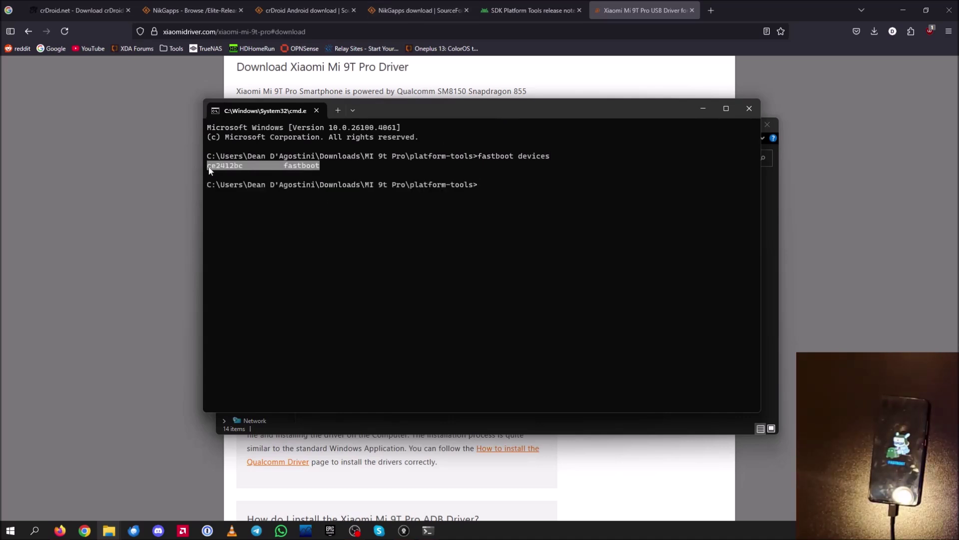
right_click(211, 169)
drag(281, 166, 325, 166)
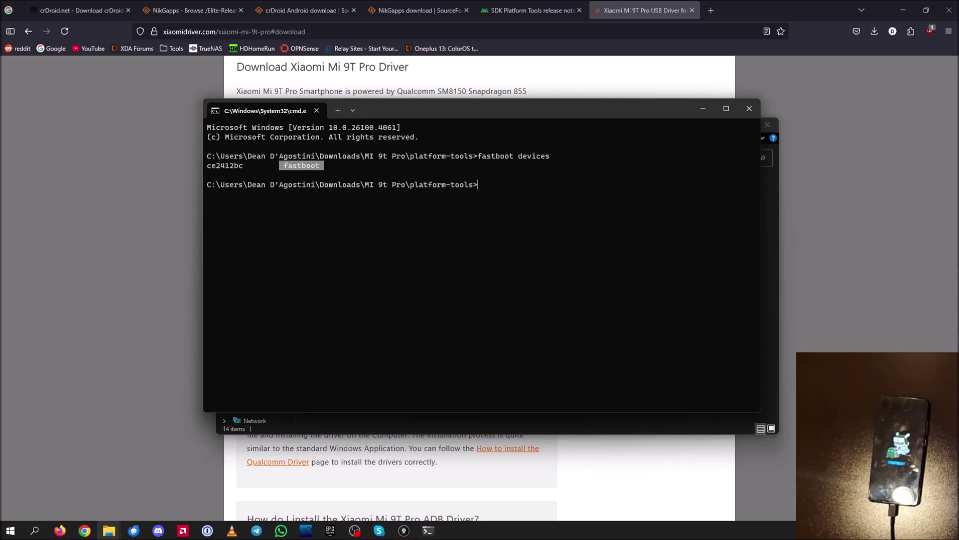
key(ctrl+c)
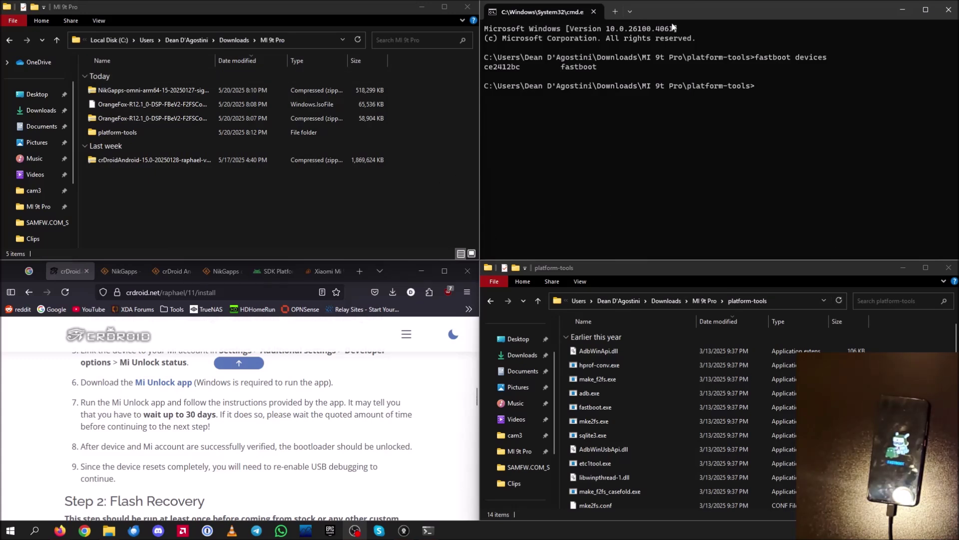
- Review the Flash Recovery section of the crDroid install guide, show the NikGapps Files page, and return to the Command Prompt
click(695, 10)
click(223, 19)
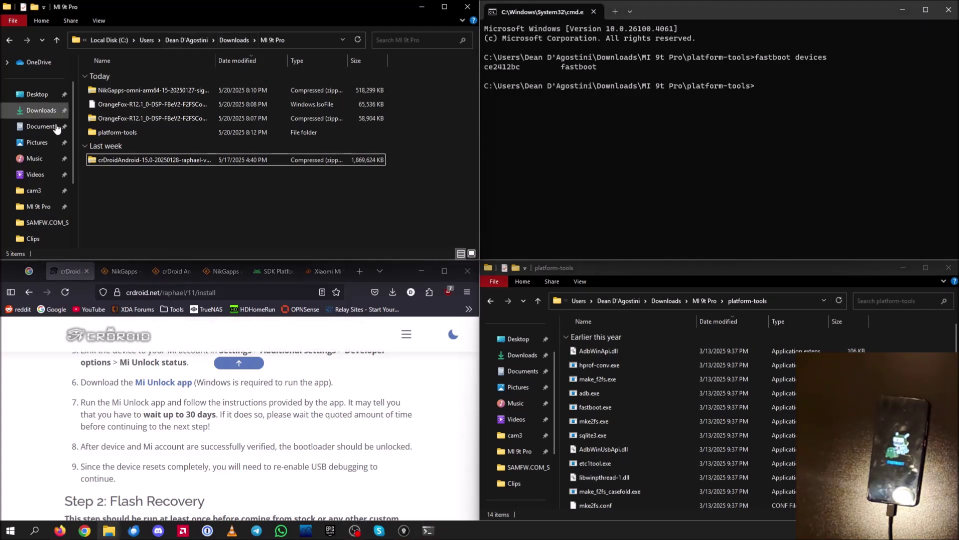
scroll(267, 430, down, 2)
scroll(267, 430, down, 8)
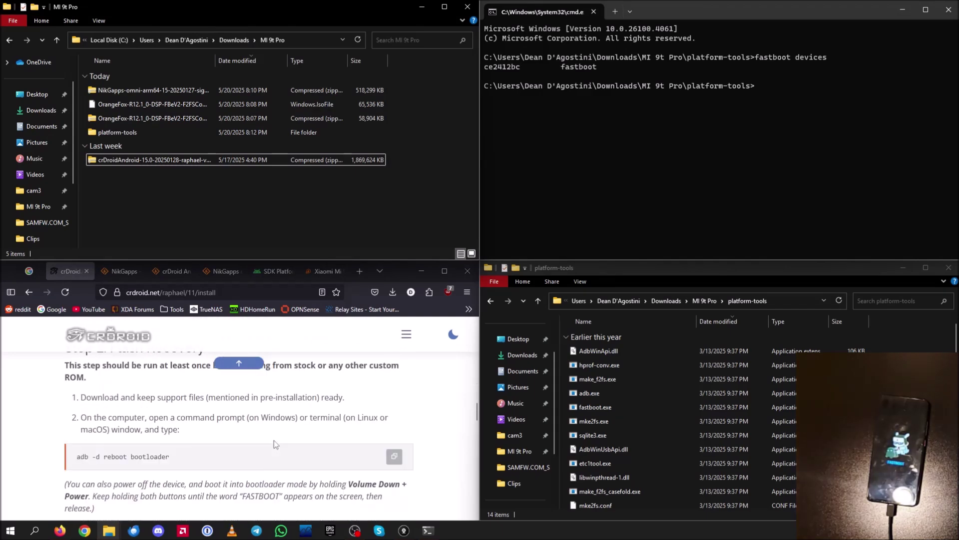
click(119, 271)
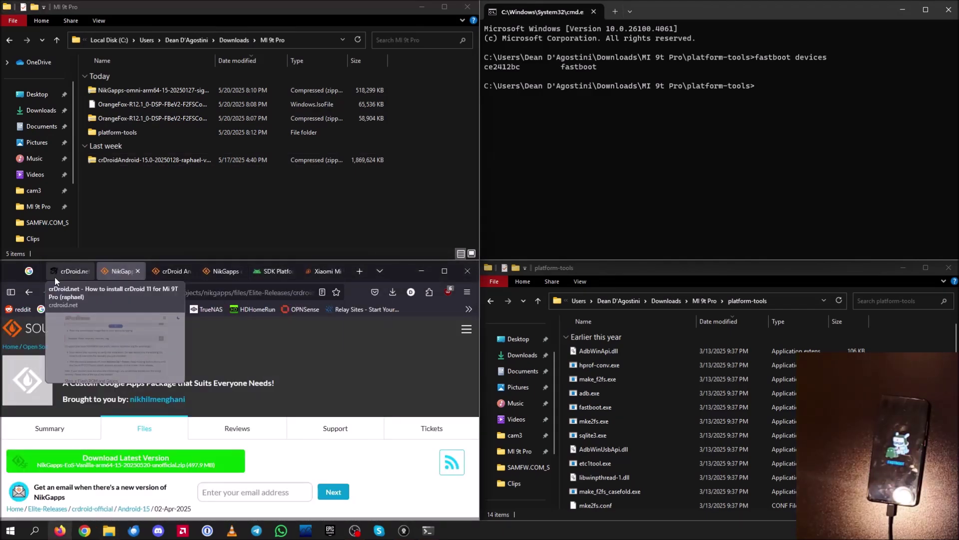
click(767, 11)
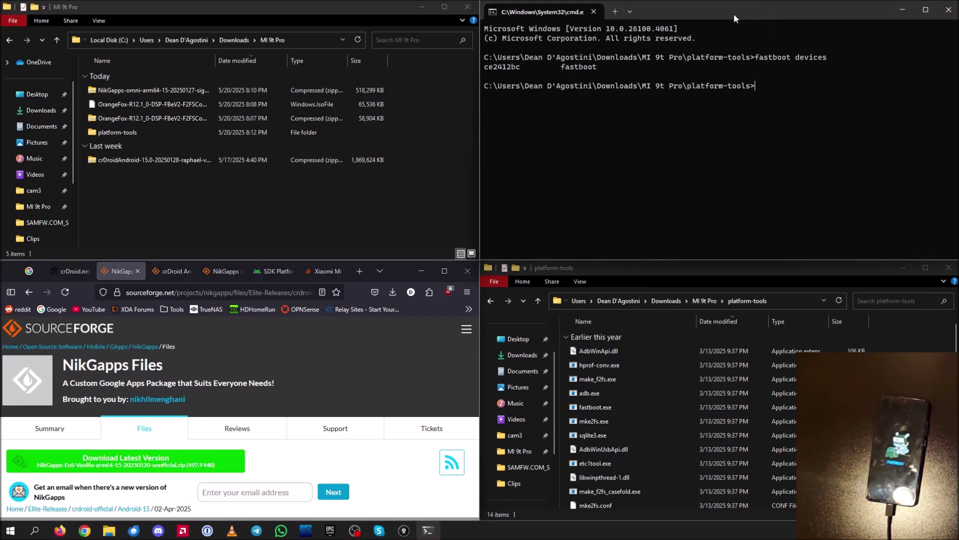
- Flash the OrangeFox R12.1 .img file to the phone's recovery with fastboot flash recovery and the image's copied path, checking its file extension first
text(fastboot f)
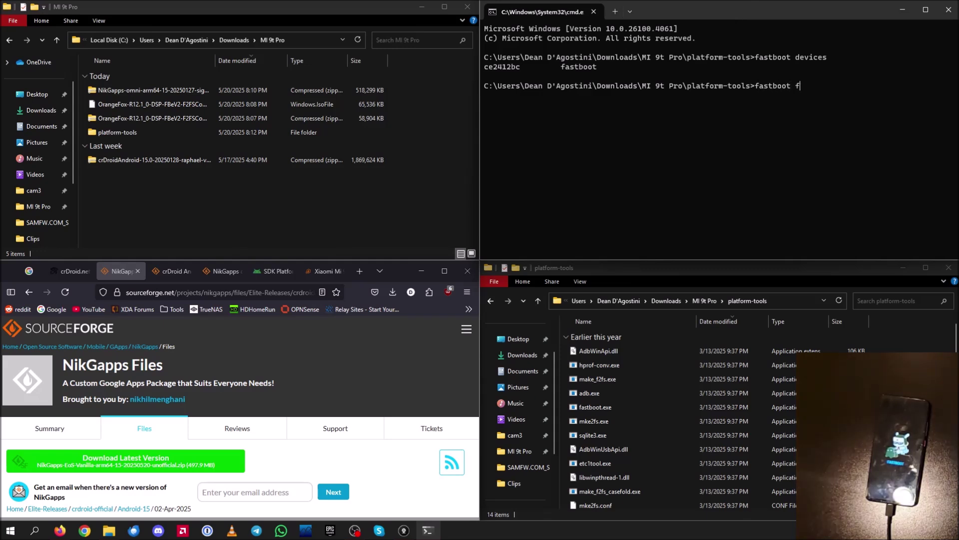
text(lash recovery)
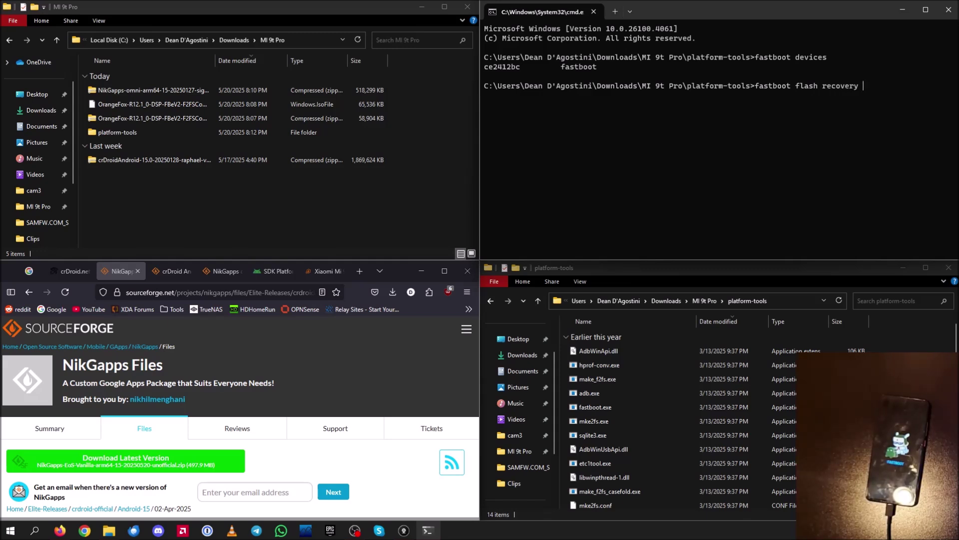
right_click(128, 106)
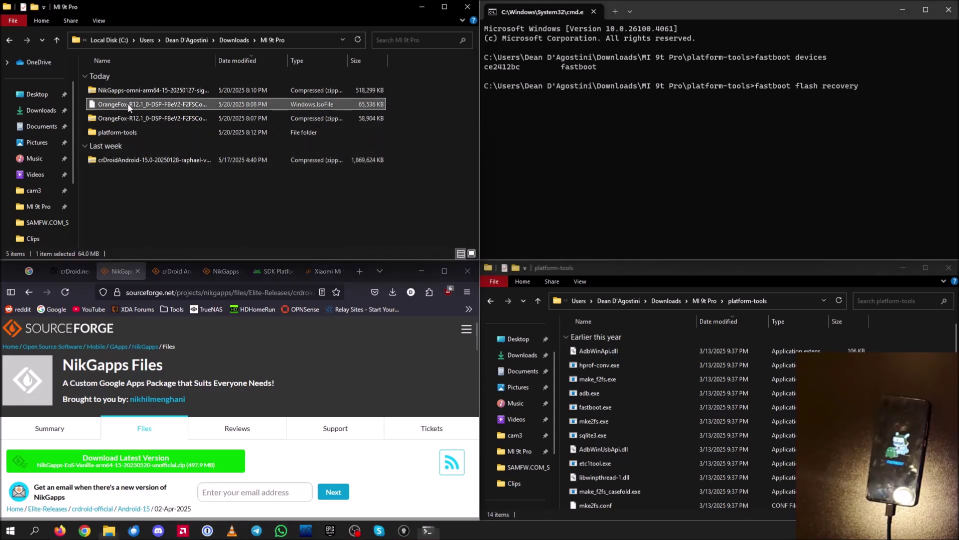
click(165, 337)
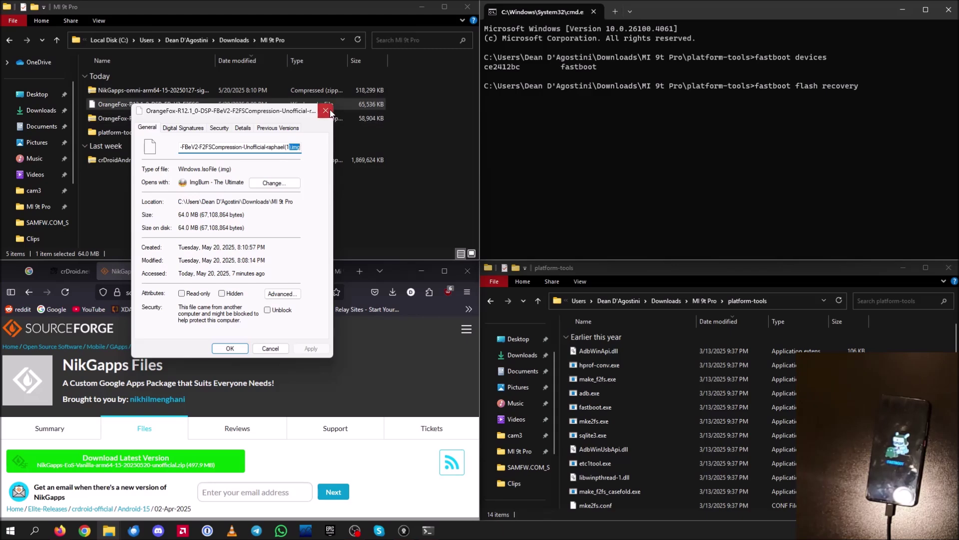
key(Escape)
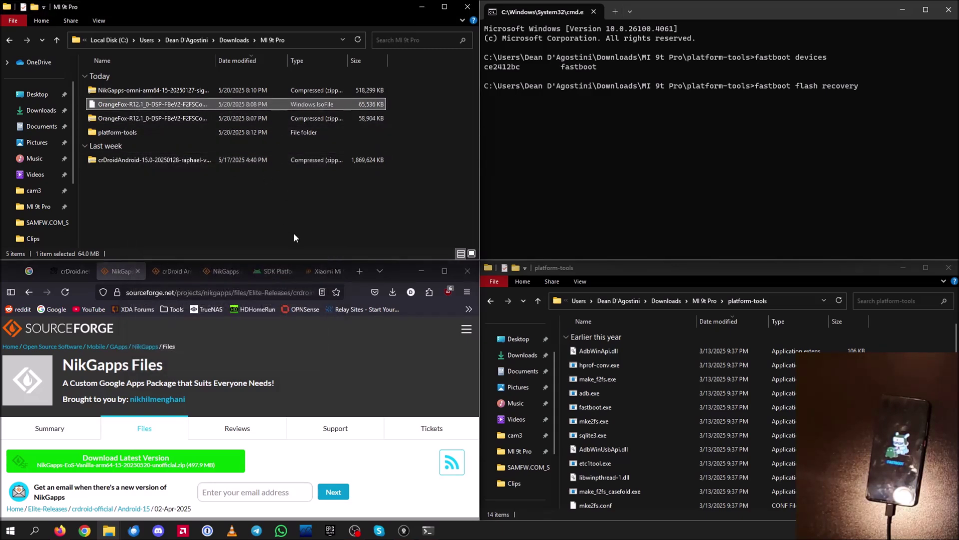
right_click(236, 106)
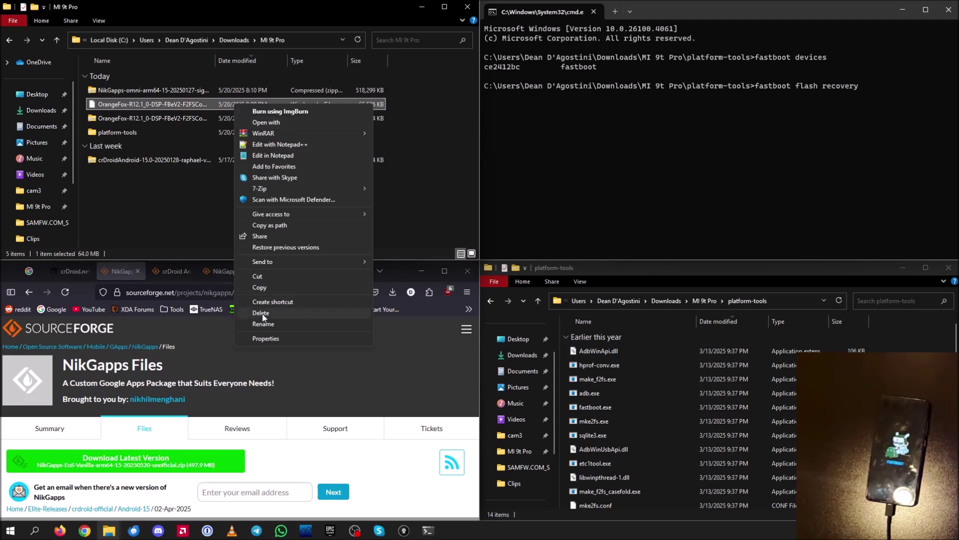
click(257, 226)
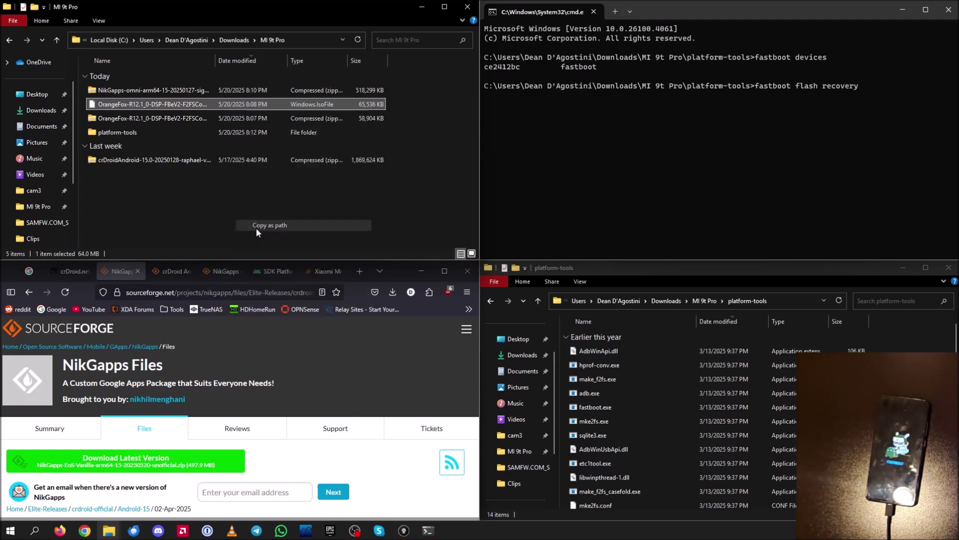
right_click(871, 88)
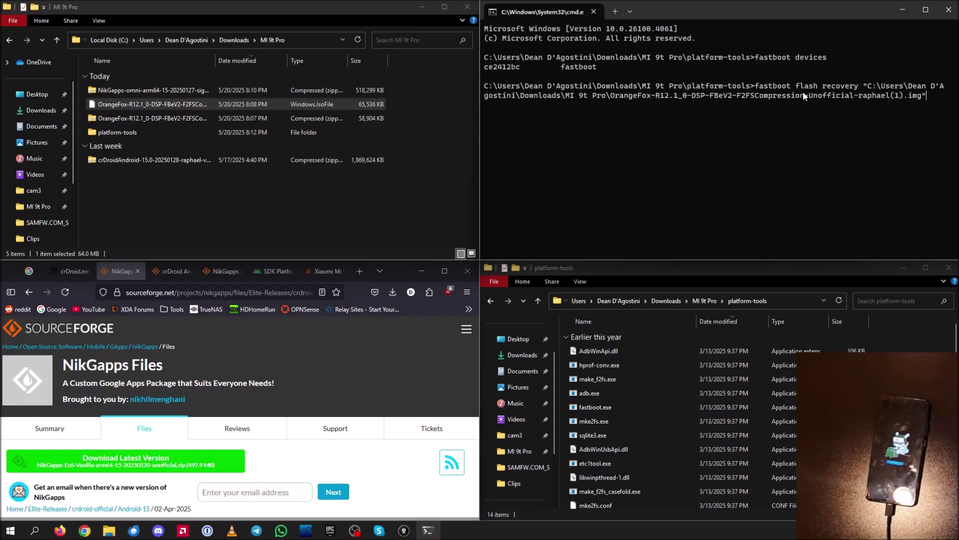
key(Return)
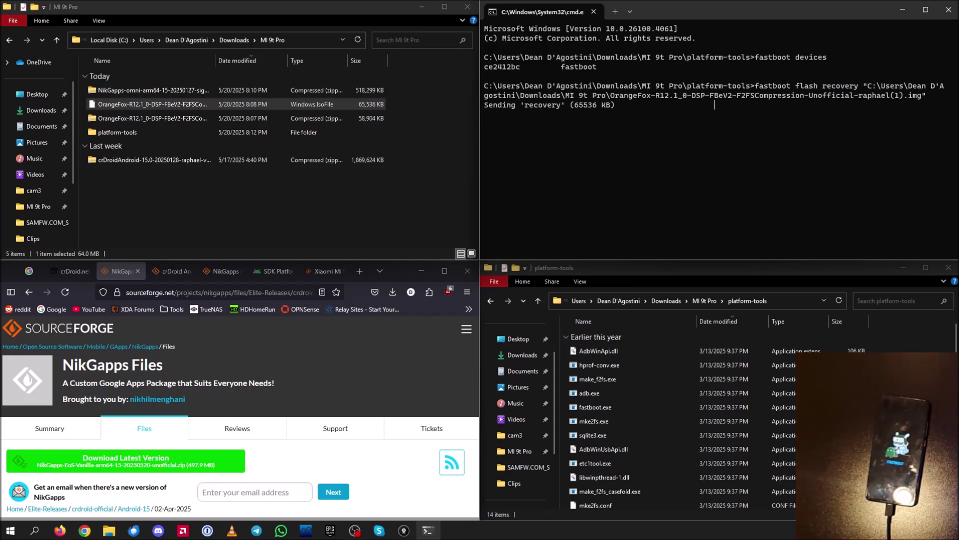
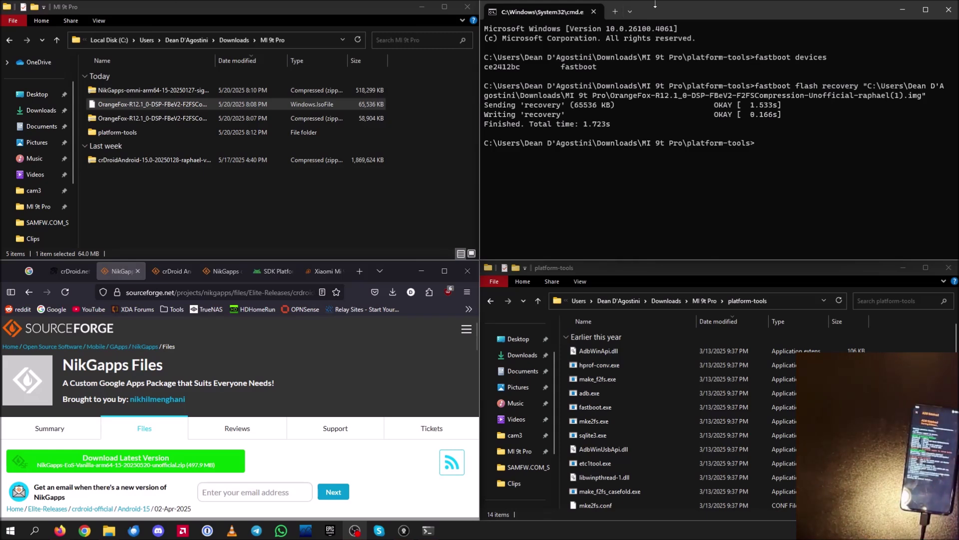
- Run adb devices to check the connected phone's mode, and highlight its status in the output
click(680, 10)
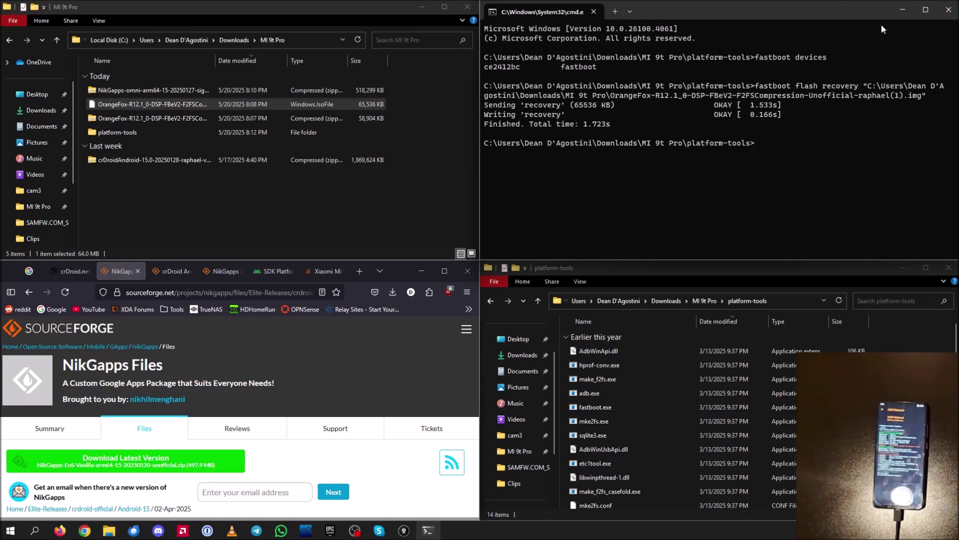
text(adb devices)
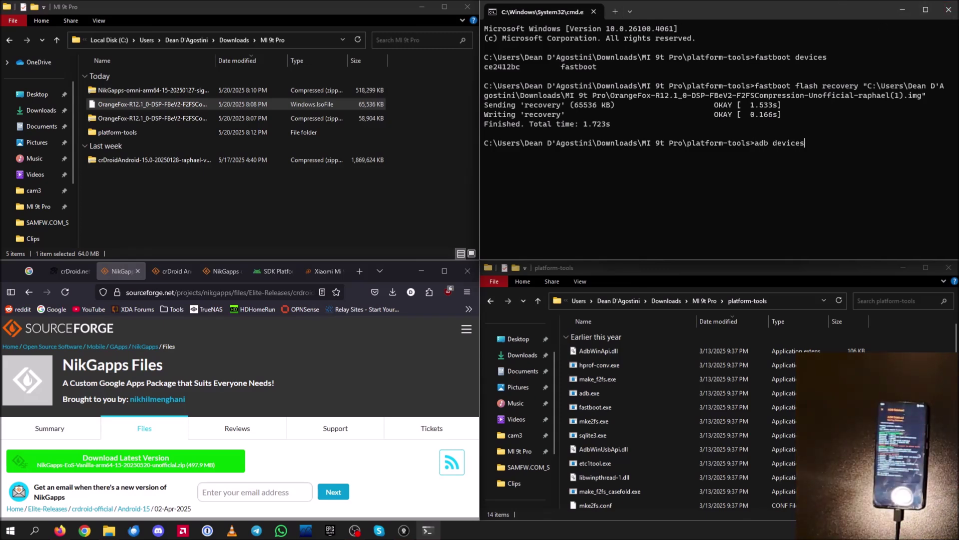
key(Return)
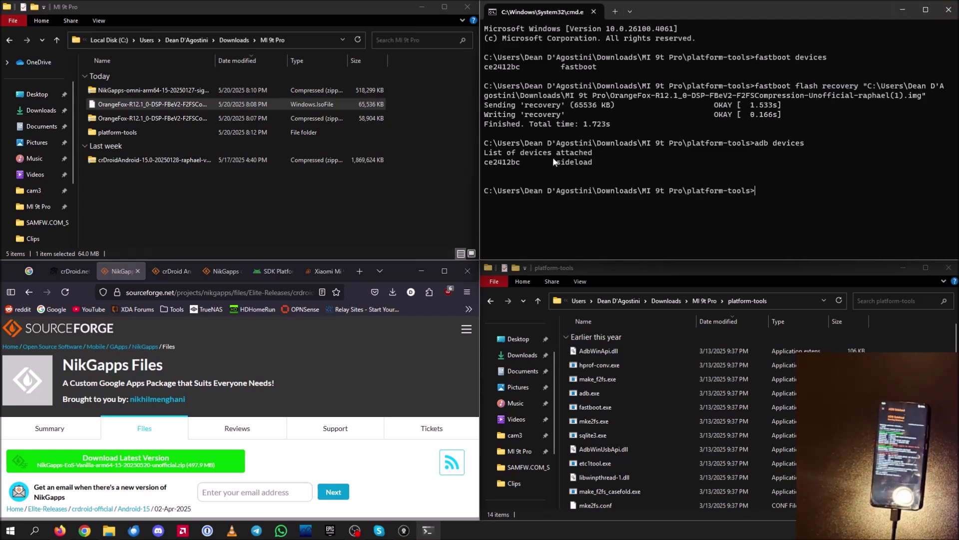
drag(580, 165, 590, 164)
click(590, 164)
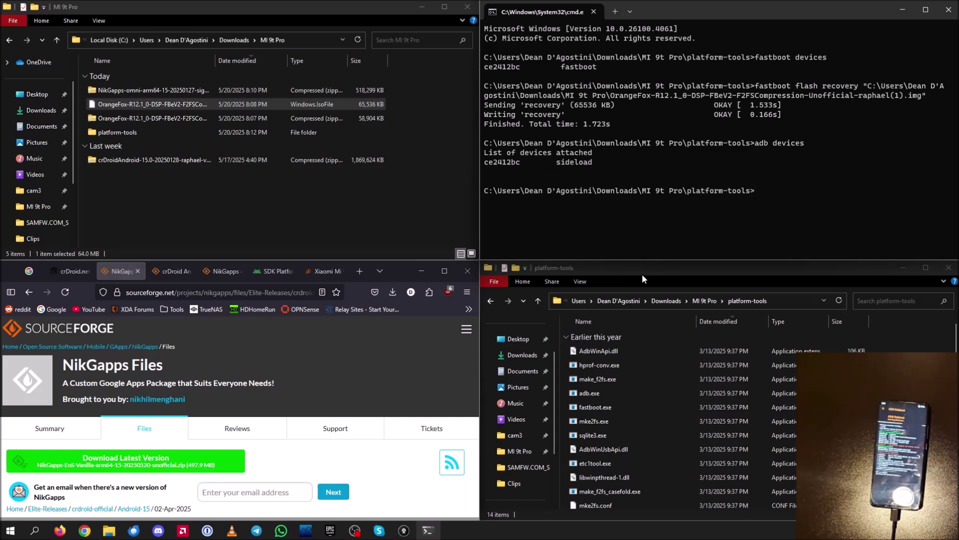
- Sideload crDroidAndroid-15.0-20250128-raphael-v11.1.zip to the phone by running adb -d sideload with the zip's copied path
text(adb -d sideload)
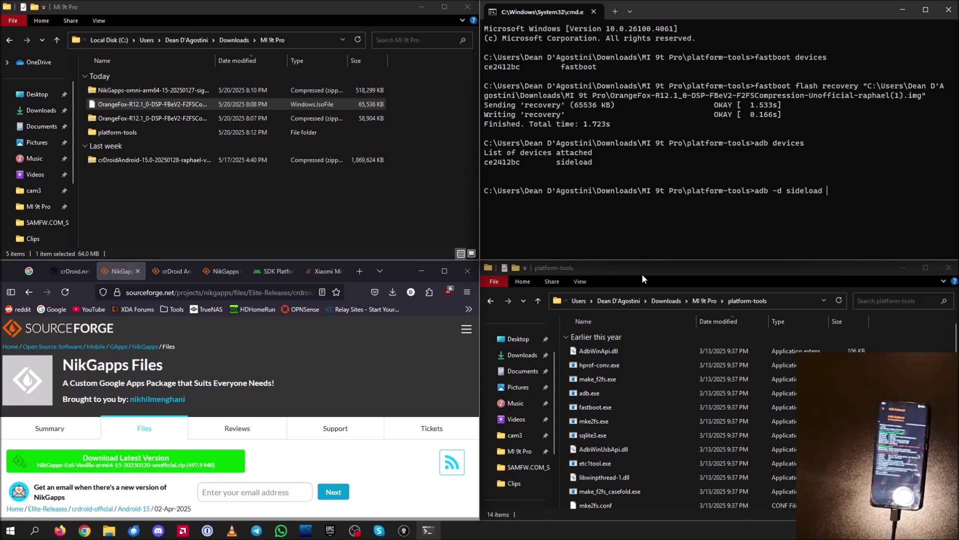
click(175, 213)
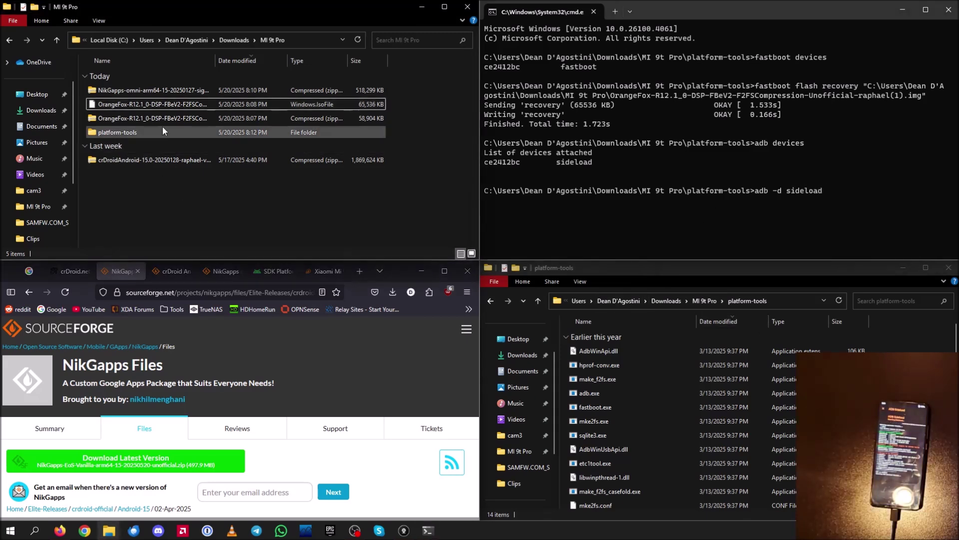
click(121, 160)
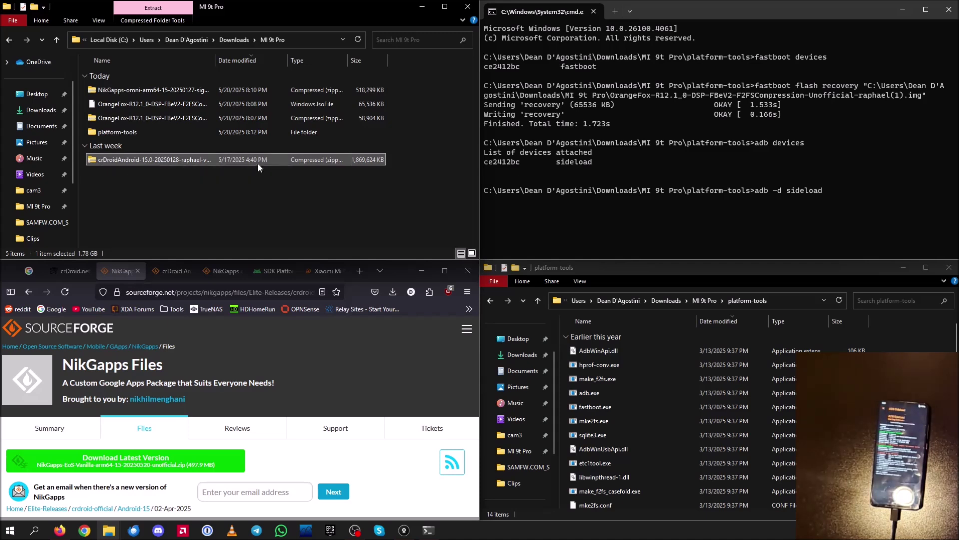
right_click(143, 160)
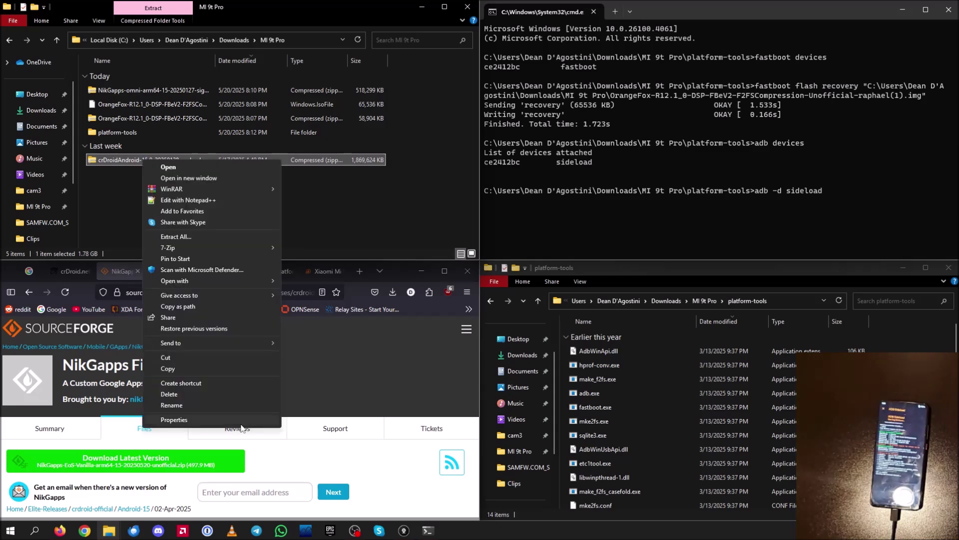
click(183, 308)
right_click(830, 193)
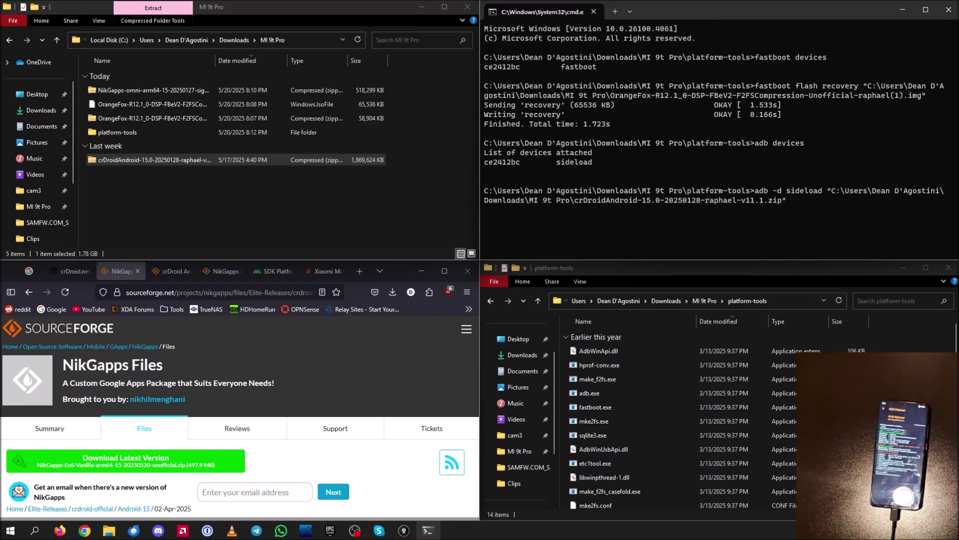
key(Return)
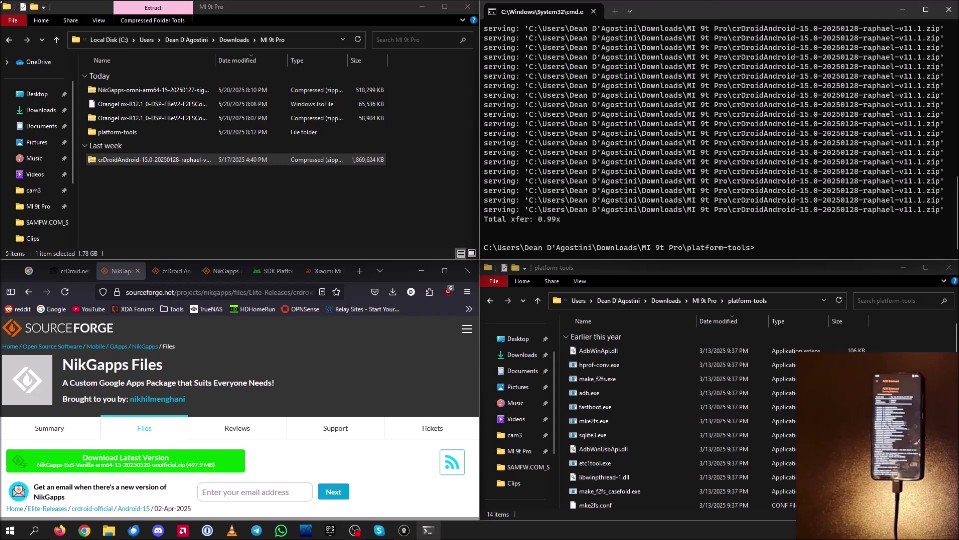
- Recall the last sideload command and remove the crDroid zip path, leaving adb -d sideload at the prompt
key(Up)
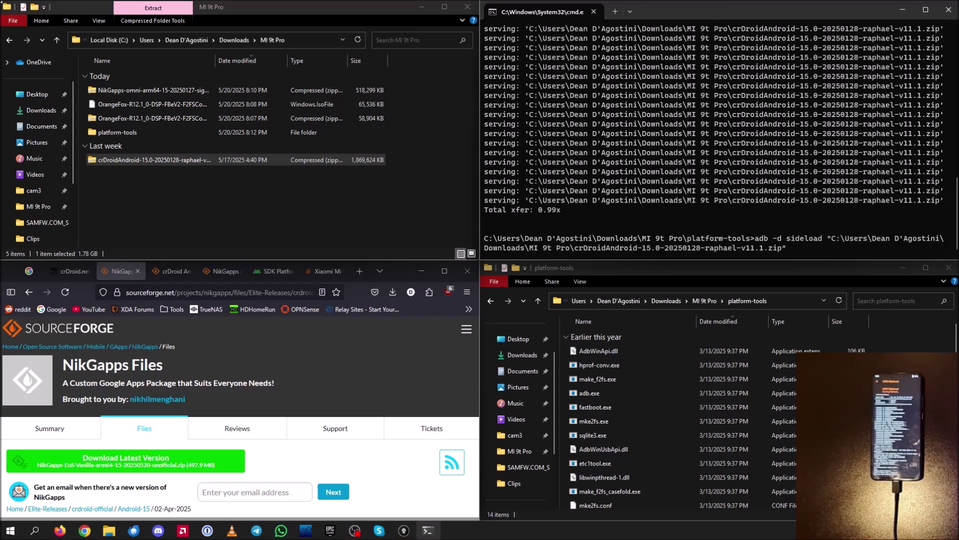
key(BackSpace)
key(BackSpace)
key(BackSpace)
key(BackSpace)
key(BackSpace)
key(BackSpace)
key(BackSpace)
key(BackSpace)
key(BackSpace)
key(BackSpace)
key(BackSpace)
key(BackSpace)
key(BackSpace)
key(BackSpace)
key(BackSpace)
key(BackSpace)
key(BackSpace)
key(BackSpace)
key(BackSpace)
key(BackSpace)
key(BackSpace)
key(BackSpace)
key(BackSpace)
key(BackSpace)
key(BackSpace)
key(BackSpace)
key(BackSpace)
key(BackSpace)
key(BackSpace)
key(BackSpace)
key(BackSpace)
key(BackSpace)
key(BackSpace)
key(BackSpace)
key(BackSpace)
key(BackSpace)
key(BackSpace)
key(BackSpace)
key(BackSpace)
key(BackSpace)
key(BackSpace)
key(BackSpace)
key(BackSpace)
key(BackSpace)
key(BackSpace)
key(BackSpace)
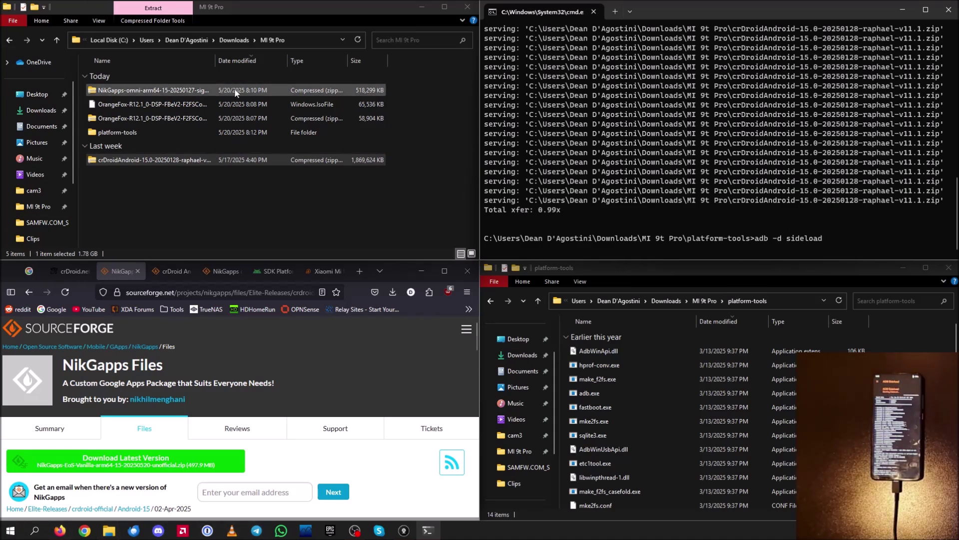
click(183, 91)
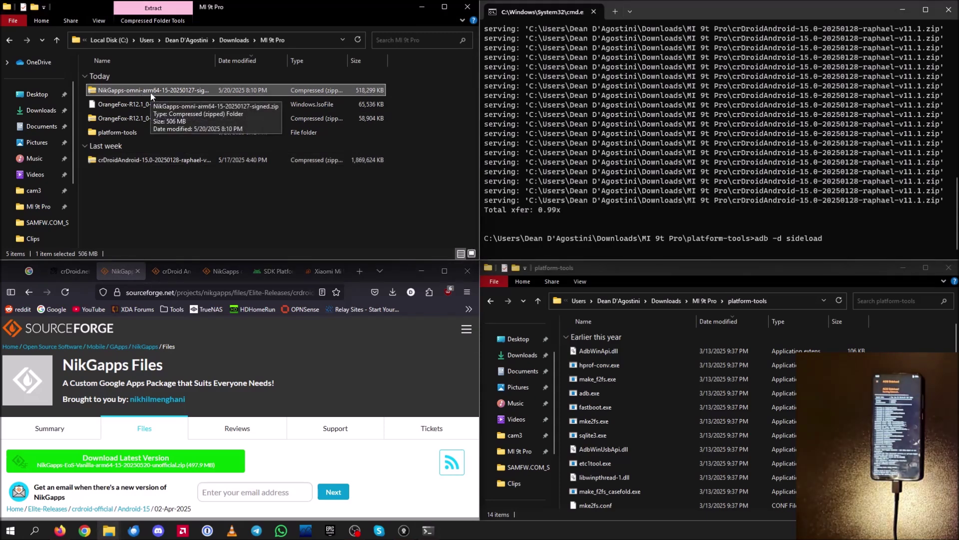
right_click(150, 90)
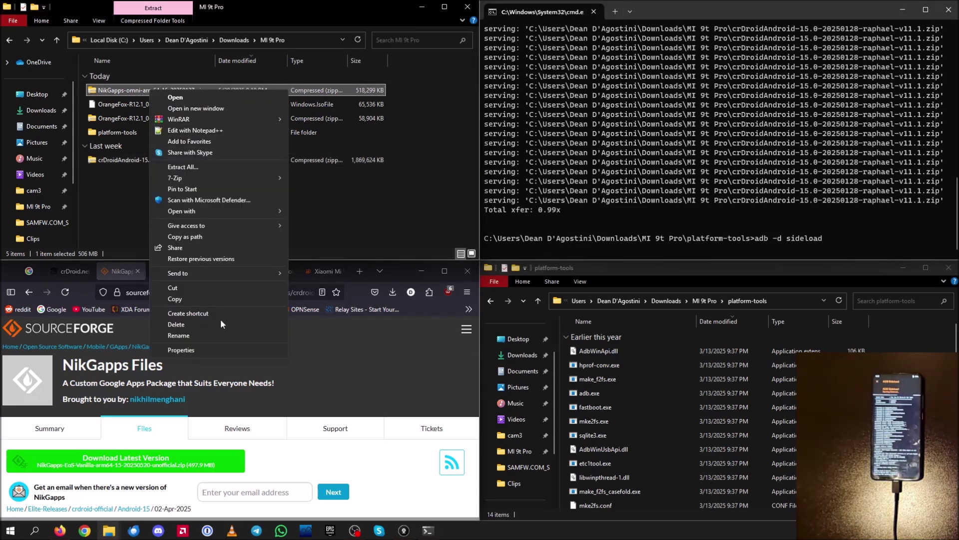
click(186, 237)
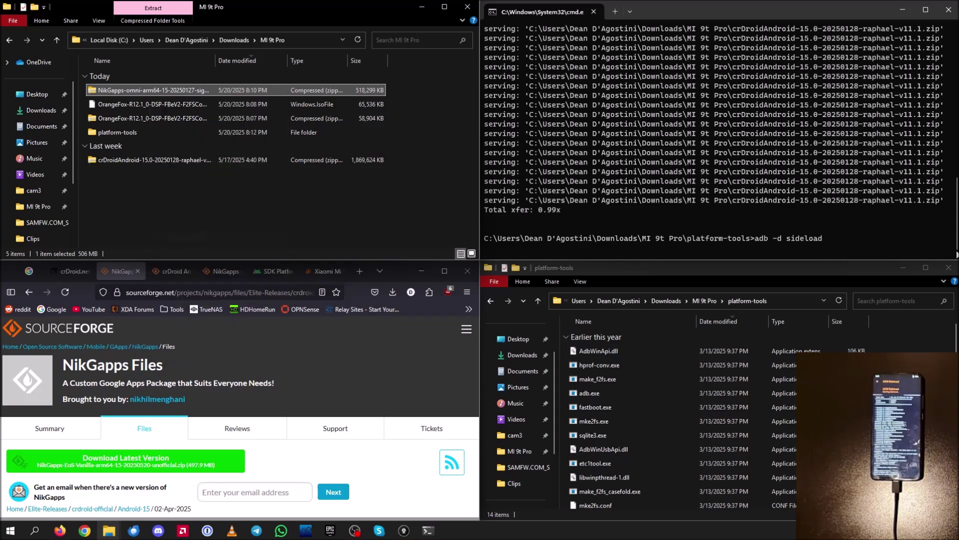
right_click(838, 239)
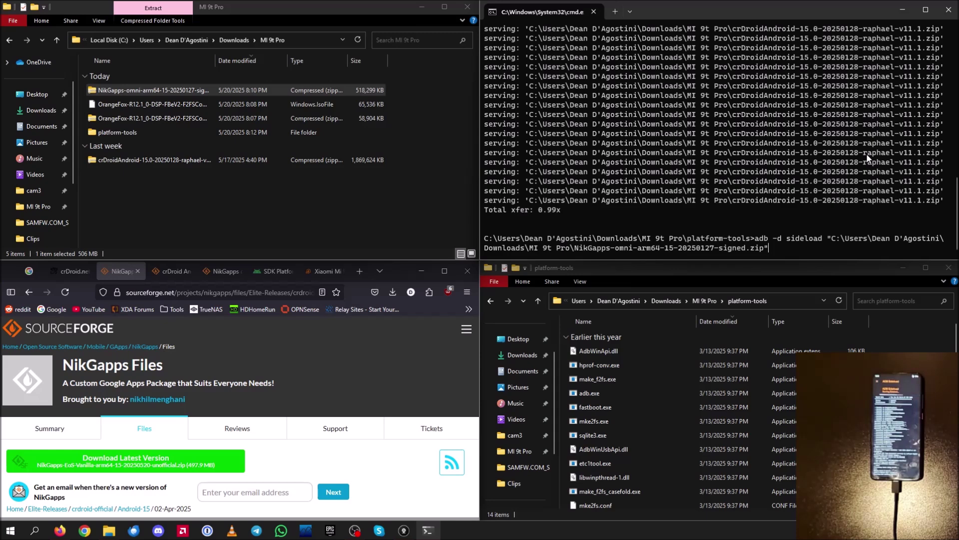
key(Return)
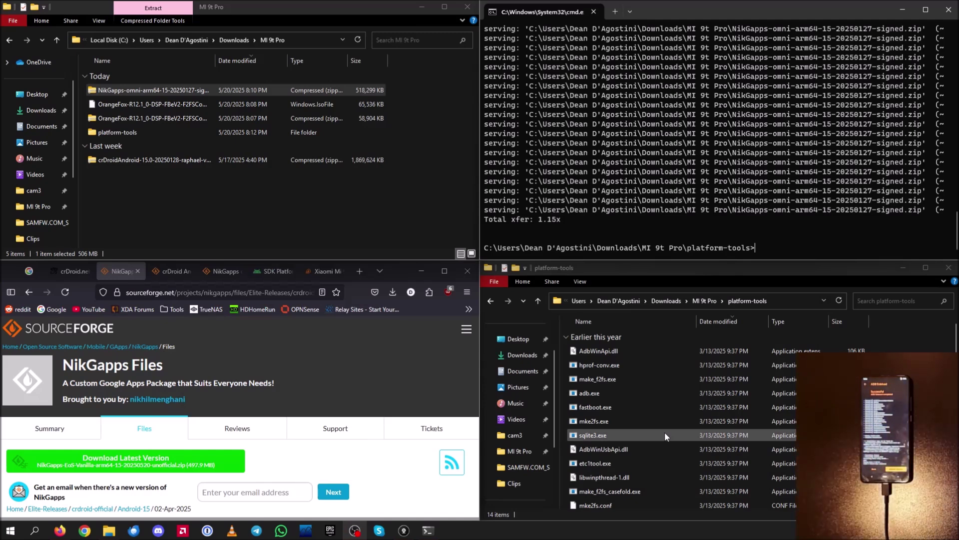
- Search the web for magisk github in a new browser tab and open the topjohnwu/Magisk repository at its Releases section
click(357, 279)
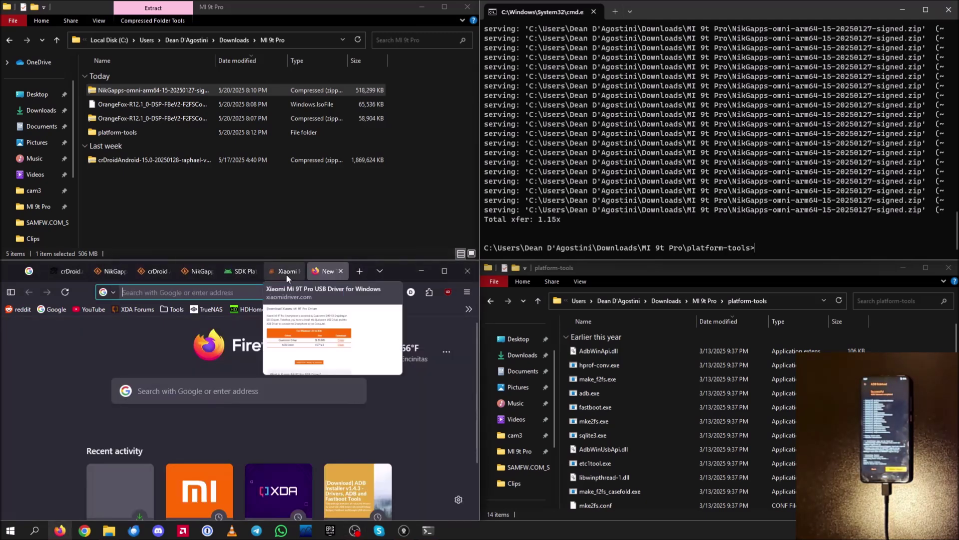
text(magisk )
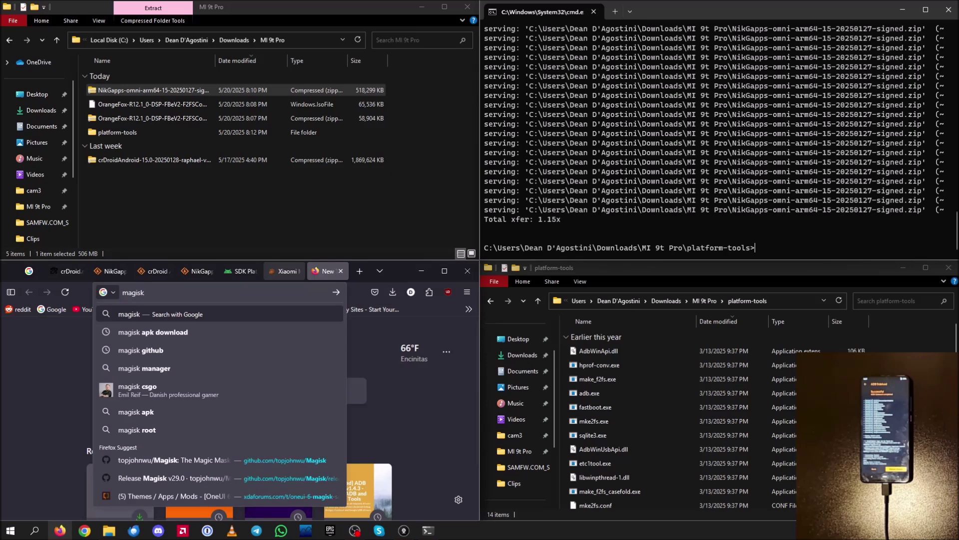
text(github)
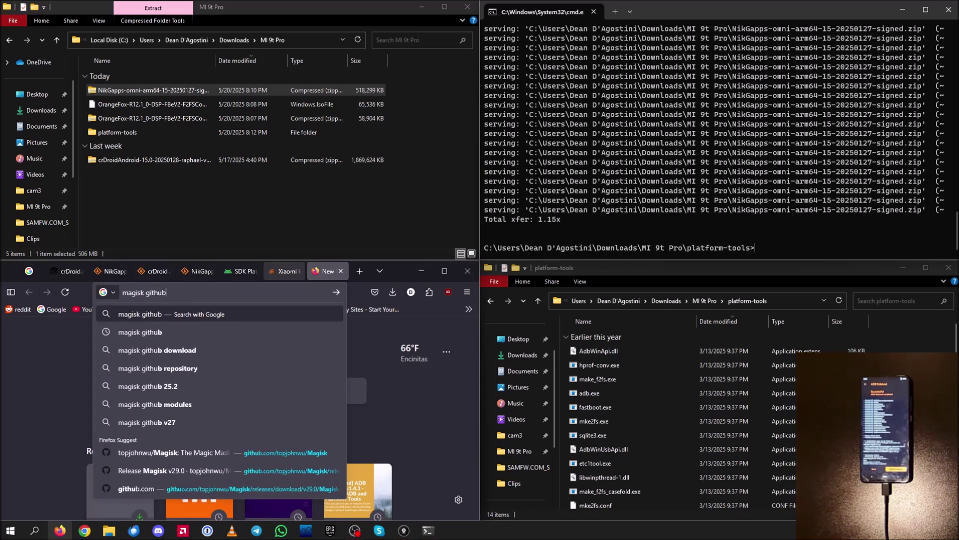
key(Return)
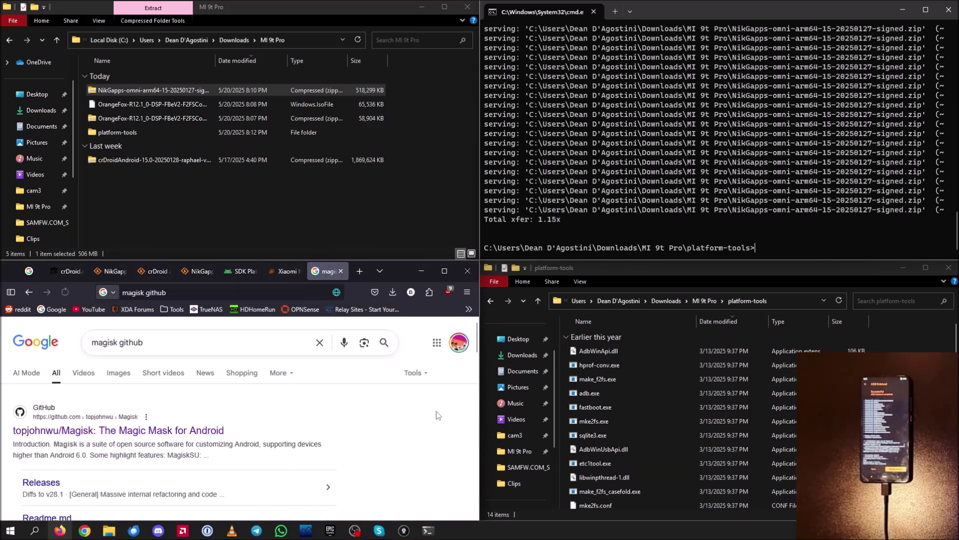
scroll(56, 424, down, 2)
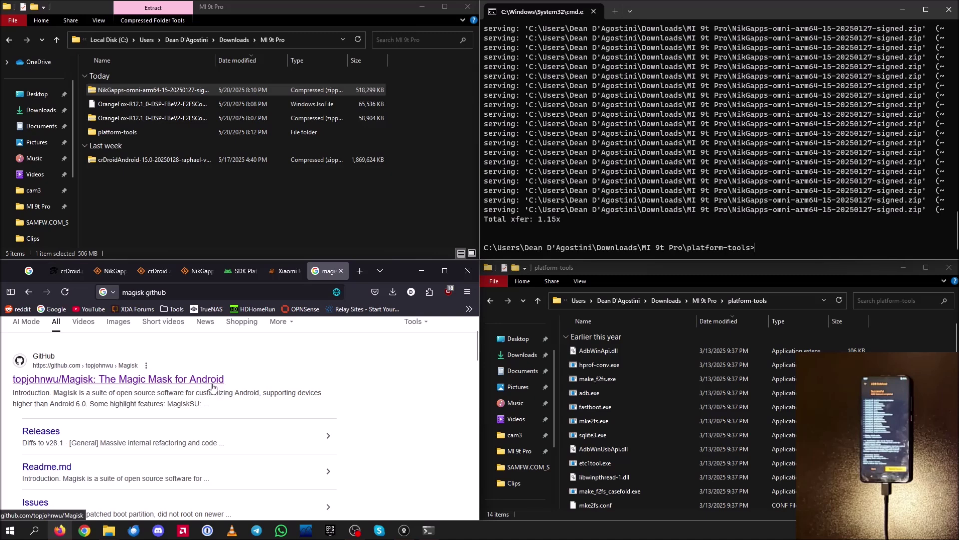
click(140, 383)
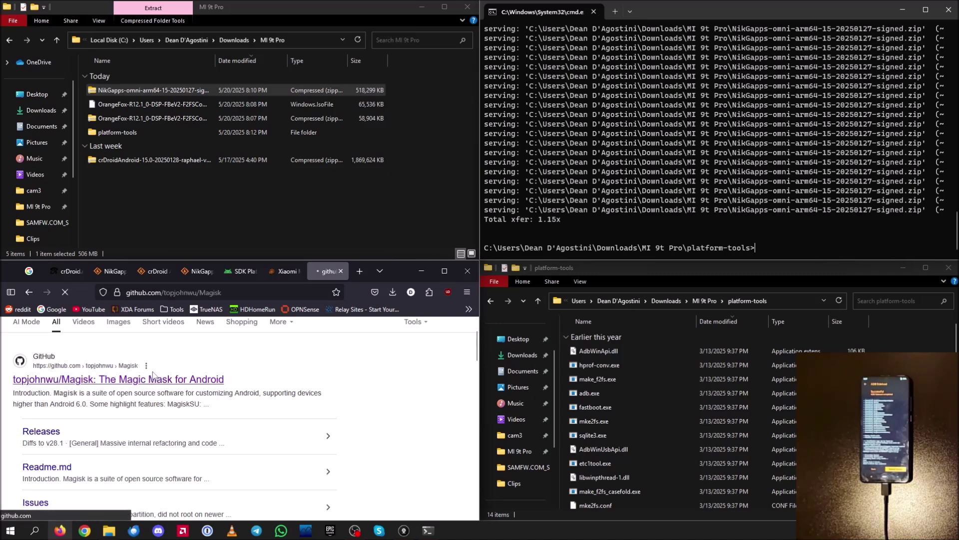
scroll(50, 392, down, 2)
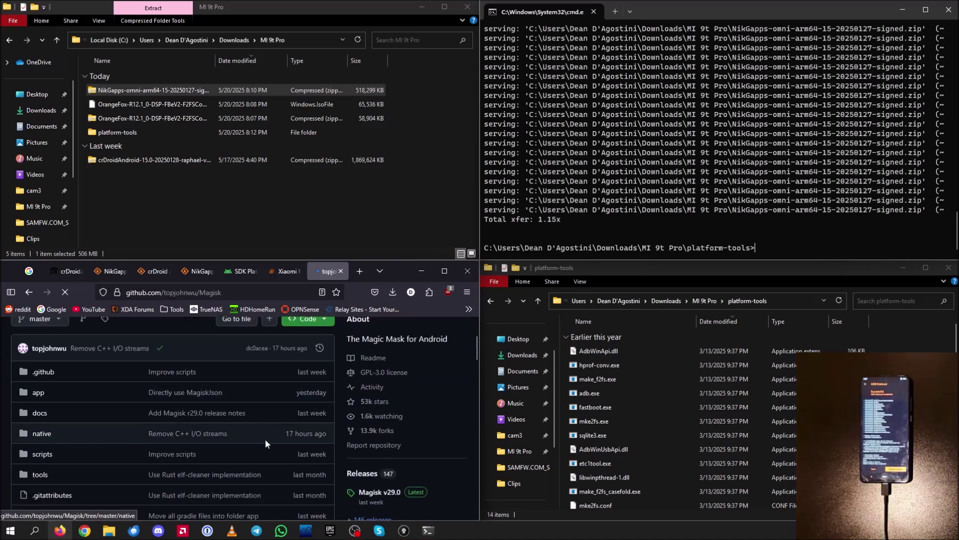
scroll(340, 392, down, 2)
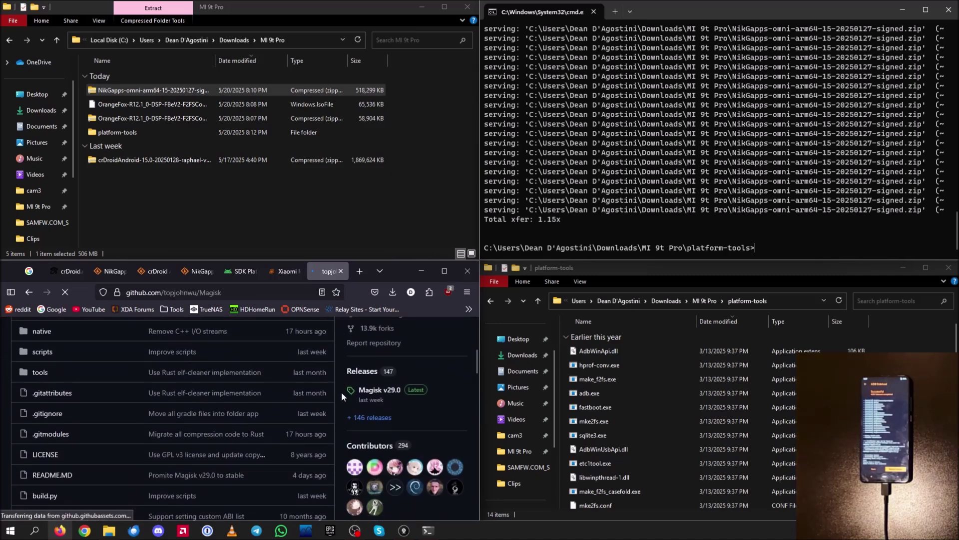
- Open the Magisk v29.0 release page and download Magisk-v29.0.apk from its assets
click(380, 391)
scroll(220, 446, down, 10)
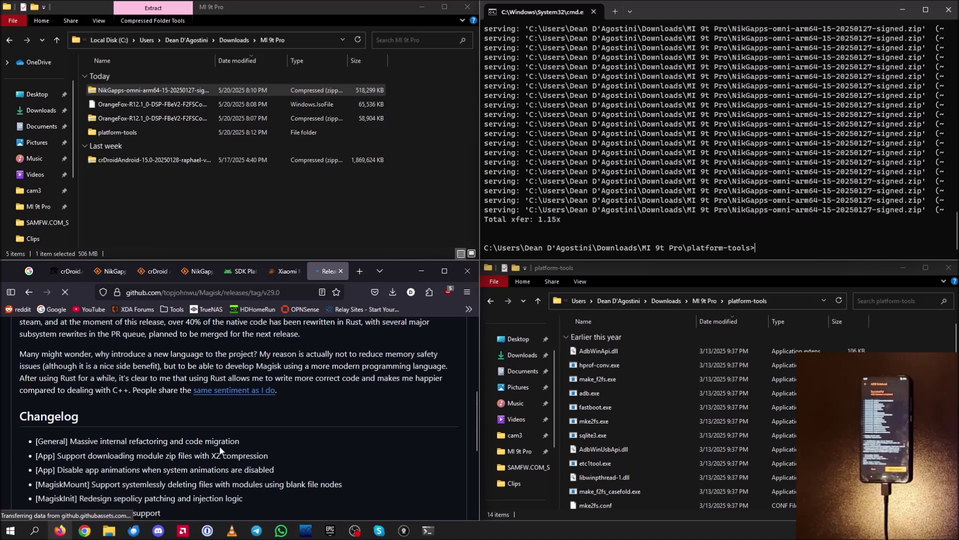
click(60, 398)
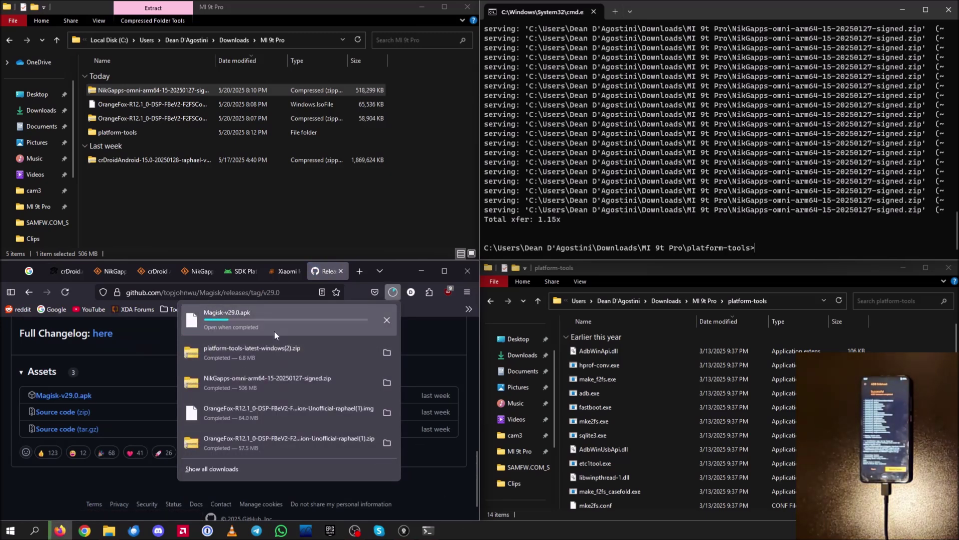
- Show the downloaded Magisk-v29.0.apk in its folder, move it into the MI 9t Pro folder and minimize the Downloads window
click(393, 292)
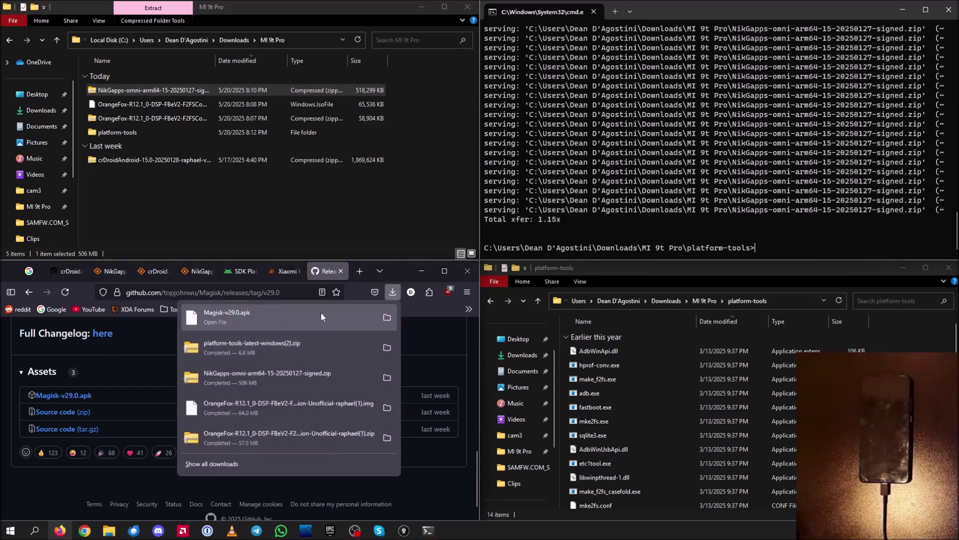
click(387, 316)
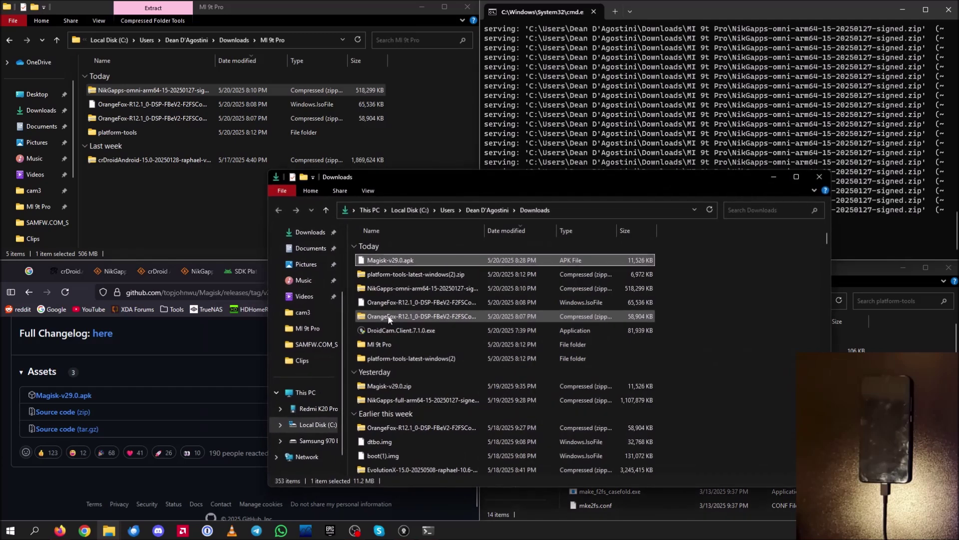
drag(442, 183, 643, 224)
drag(592, 301, 208, 193)
drag(910, 217, 674, 211)
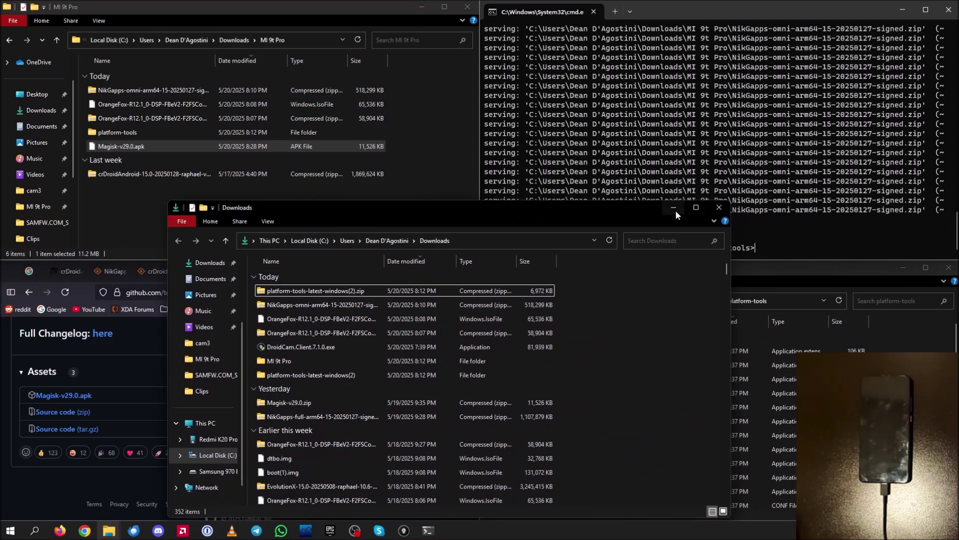
click(676, 210)
right_click(133, 151)
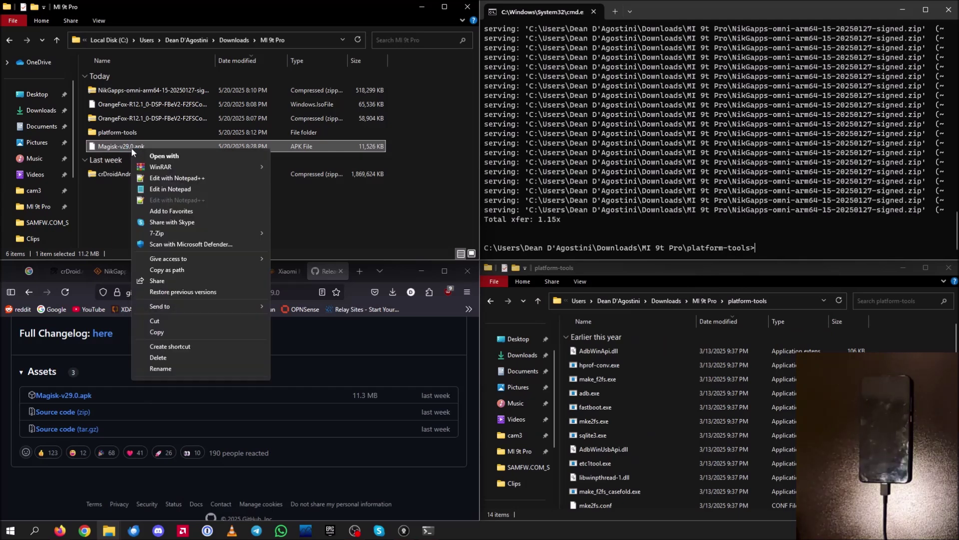
click(363, 147)
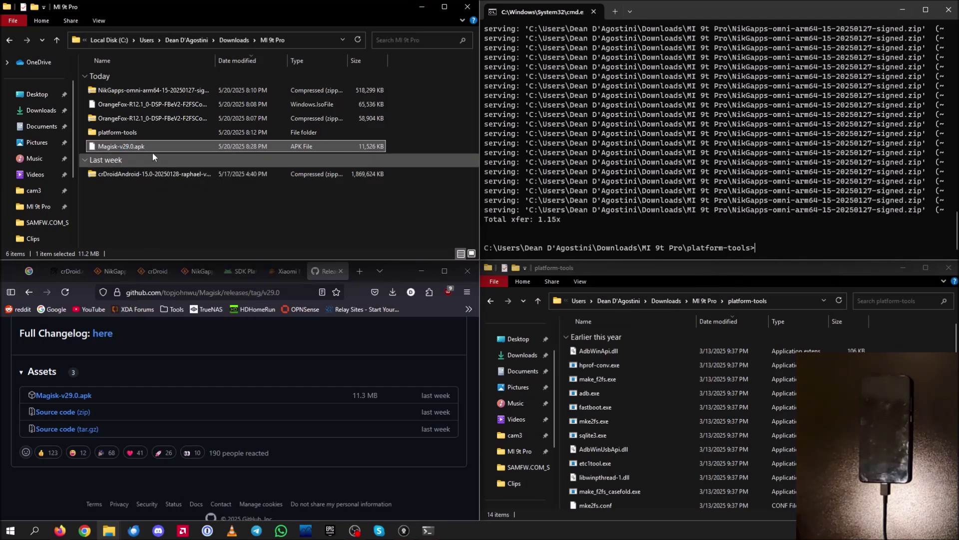
right_click(148, 150)
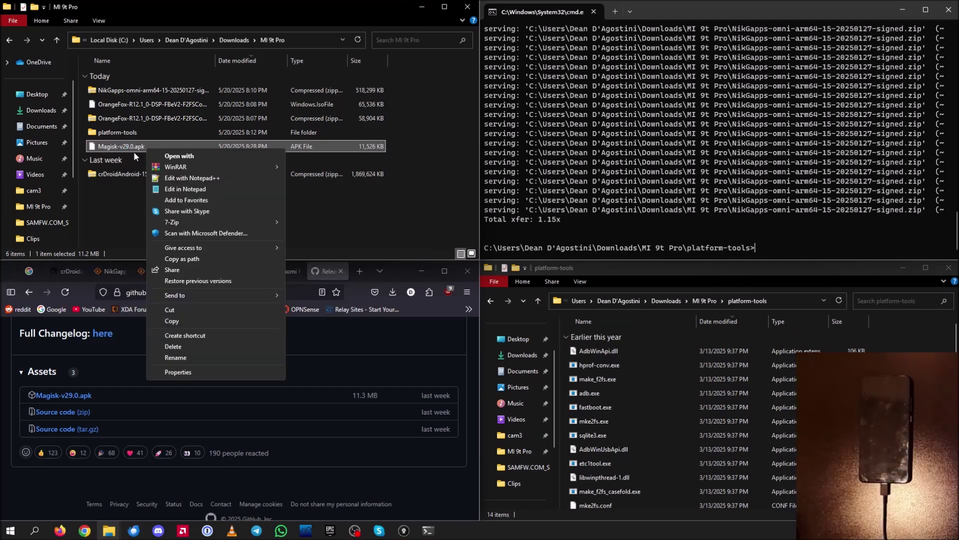
click(175, 357)
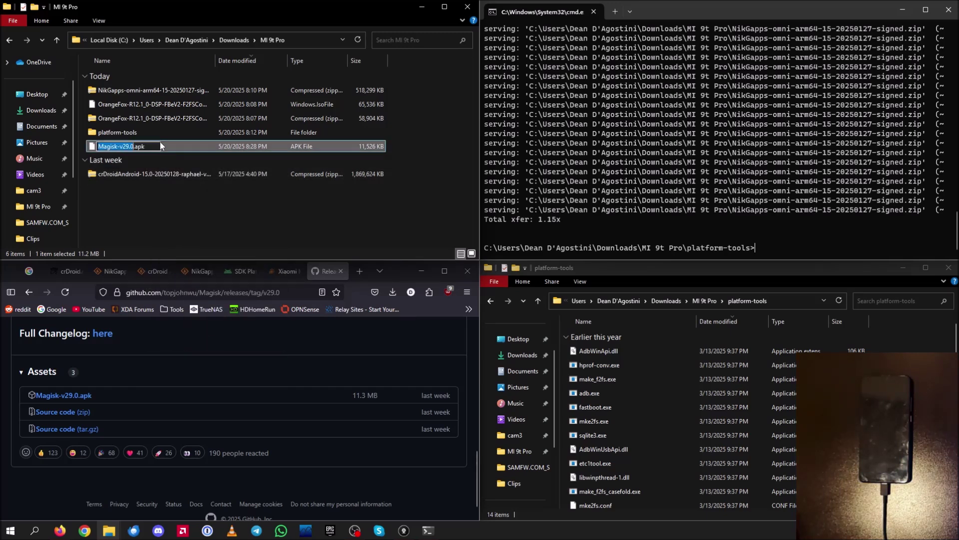
key(End)
key(BackSpace)
key(BackSpace)
key(BackSpace)
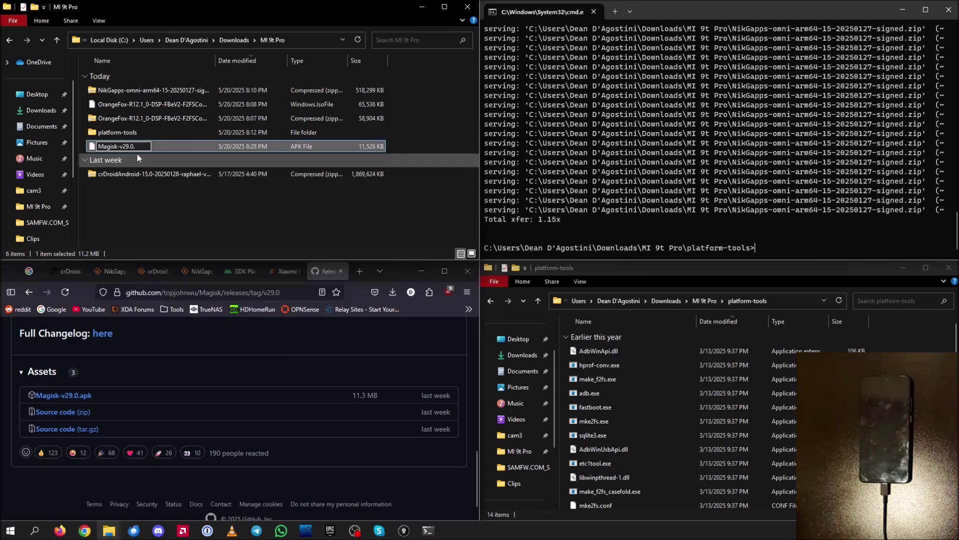
click(95, 21)
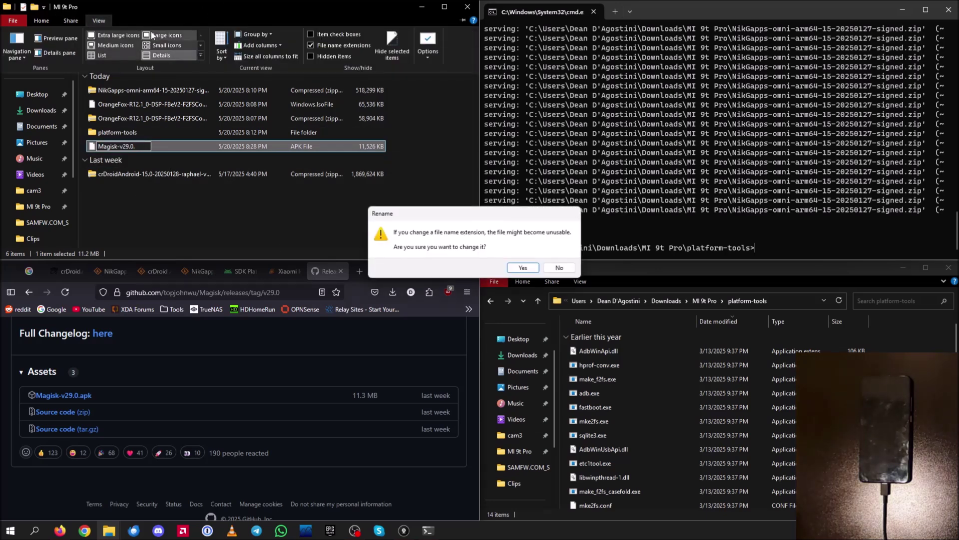
click(556, 273)
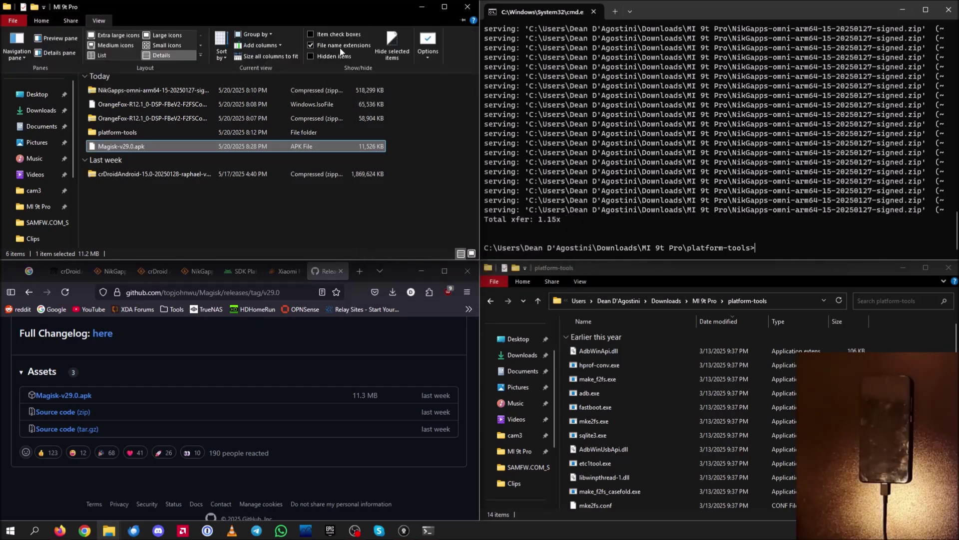
click(94, 19)
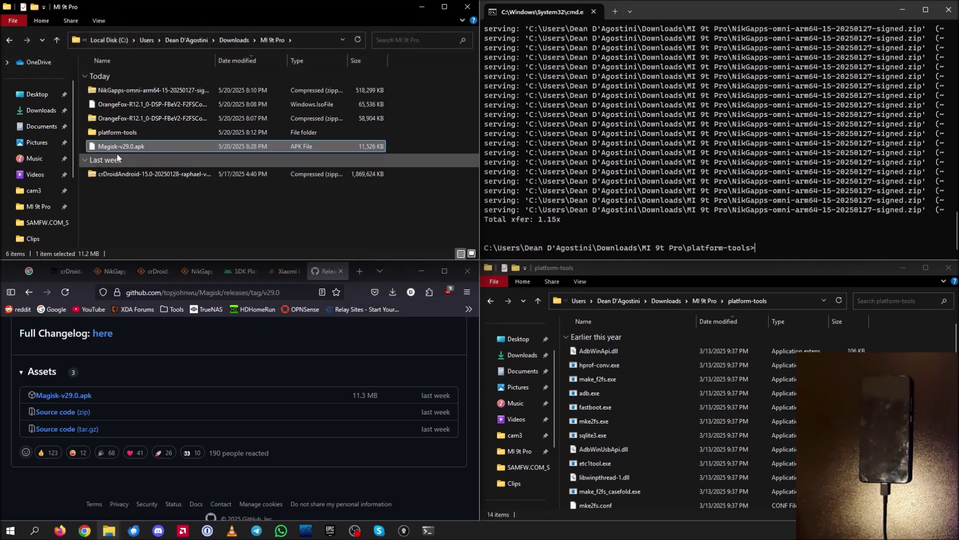
- Rename Magisk-v29.0.apk in the MI 9t Pro folder as Magisk-v29.0.zip, accepting the extension change
right_click(142, 146)
click(205, 352)
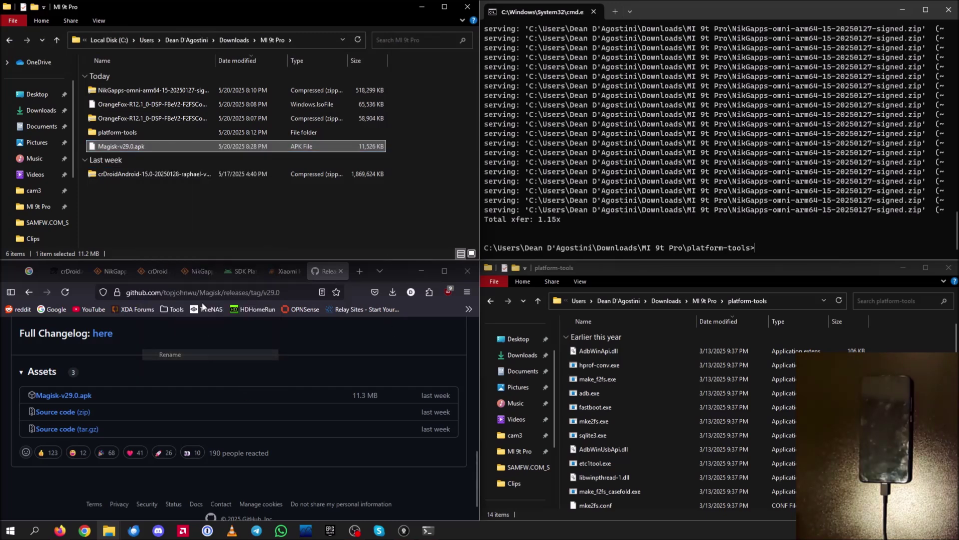
click(159, 148)
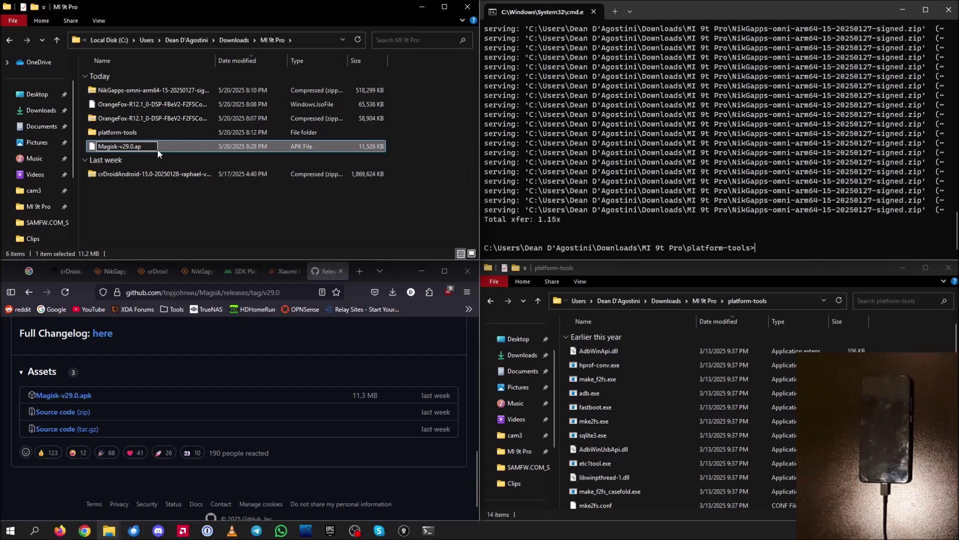
key(BackSpace)
key(BackSpace)
text(zip)
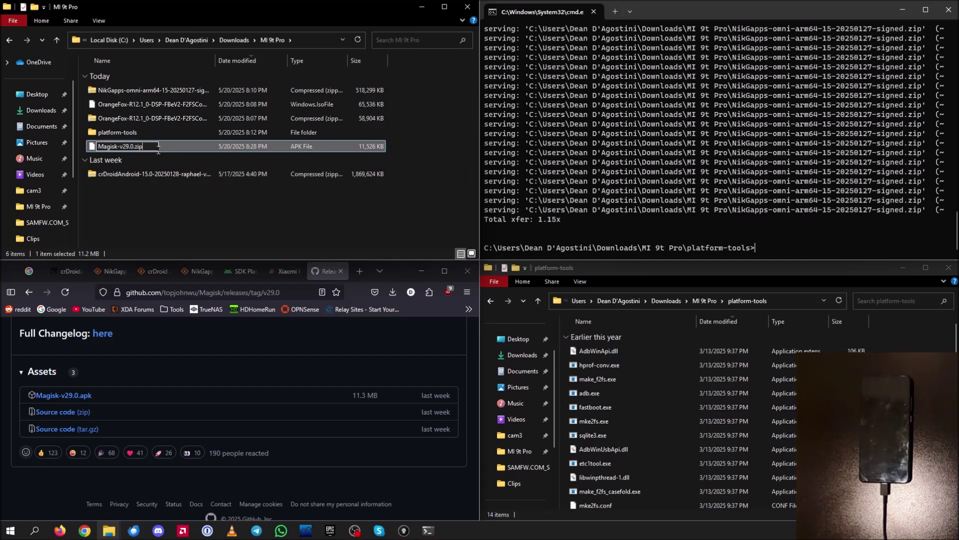
key(Return)
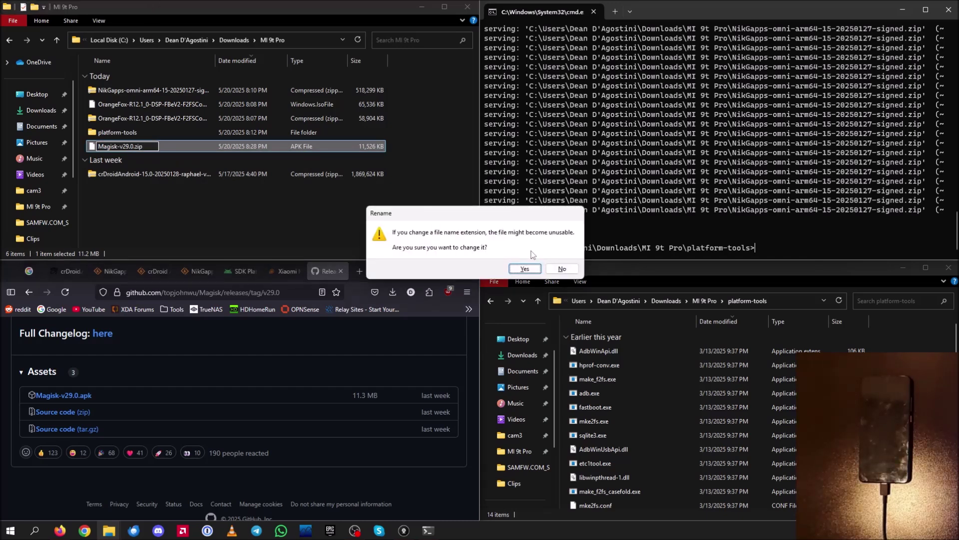
click(525, 269)
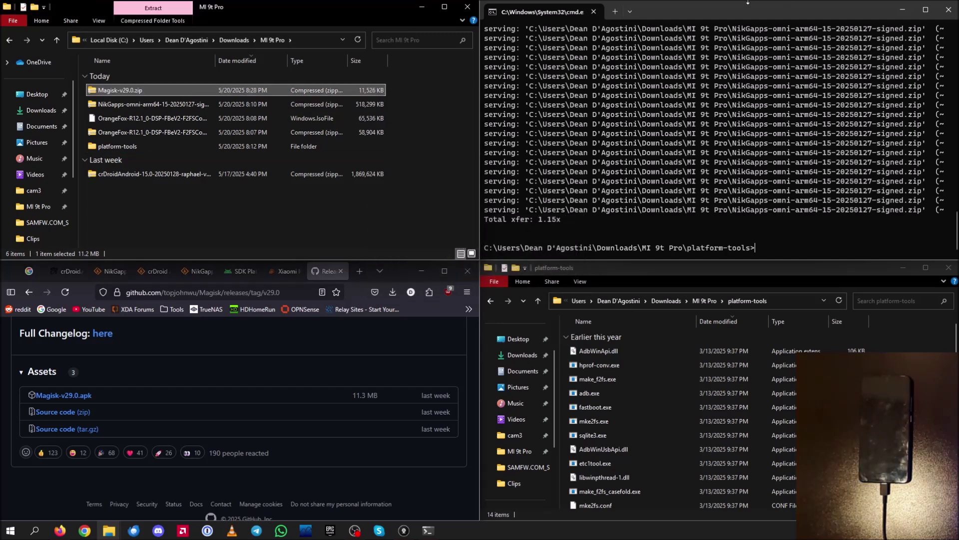
- Recall the last sideload command in the terminal and remove the NikGapps zip path, leaving adb -d sideload at the prompt
click(703, 13)
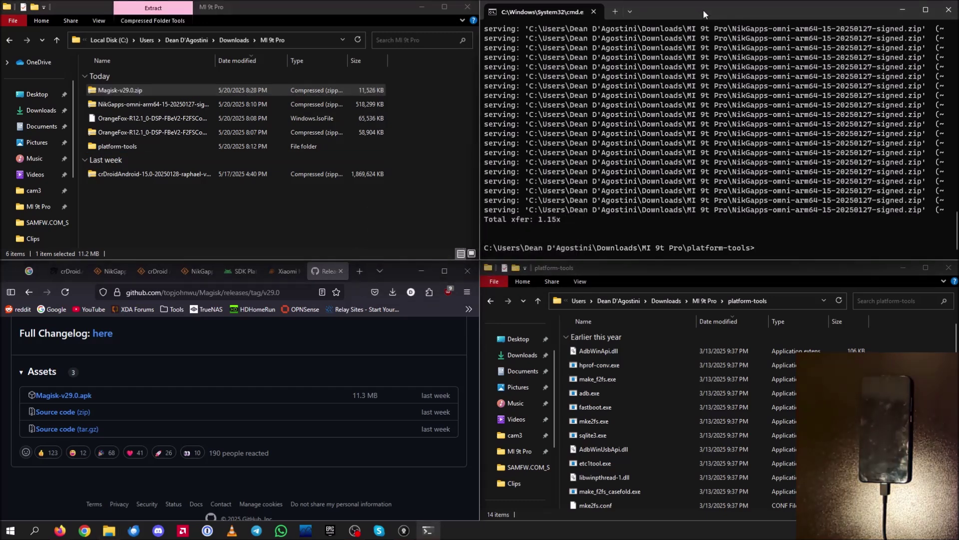
key(Up)
key(BackSpace)
key(BackSpace)
key(BackSpace)
key(BackSpace)
key(BackSpace)
key(BackSpace)
key(BackSpace)
key(BackSpace)
key(BackSpace)
key(BackSpace)
key(BackSpace)
key(BackSpace)
key(BackSpace)
key(BackSpace)
key(BackSpace)
key(BackSpace)
key(BackSpace)
key(BackSpace)
key(BackSpace)
key(BackSpace)
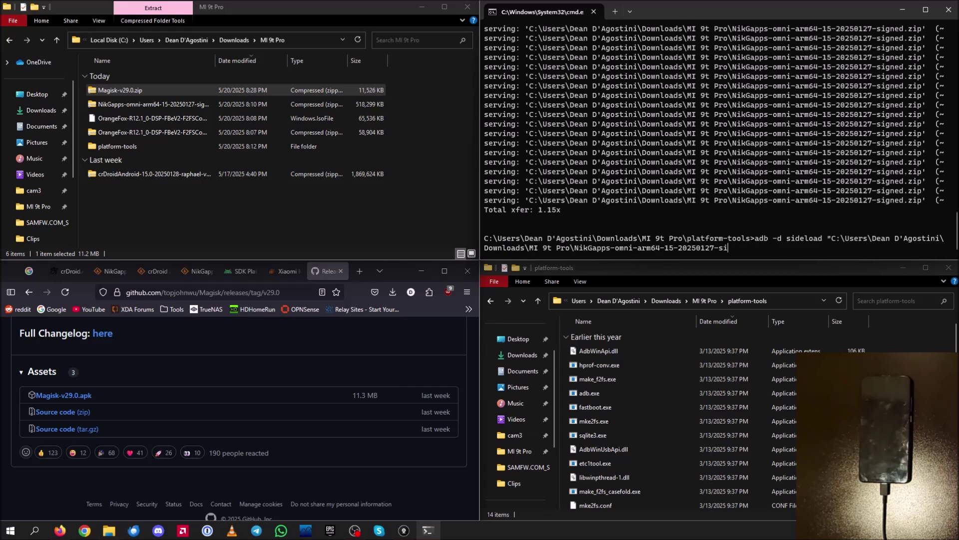
key(BackSpace)
key(BackSpace)
key(BackSpace)
key(BackSpace)
key(BackSpace)
key(BackSpace)
key(BackSpace)
key(BackSpace)
key(BackSpace)
key(BackSpace)
key(BackSpace)
key(BackSpace)
key(BackSpace)
key(BackSpace)
key(BackSpace)
key(BackSpace)
key(BackSpace)
key(BackSpace)
key(BackSpace)
key(BackSpace)
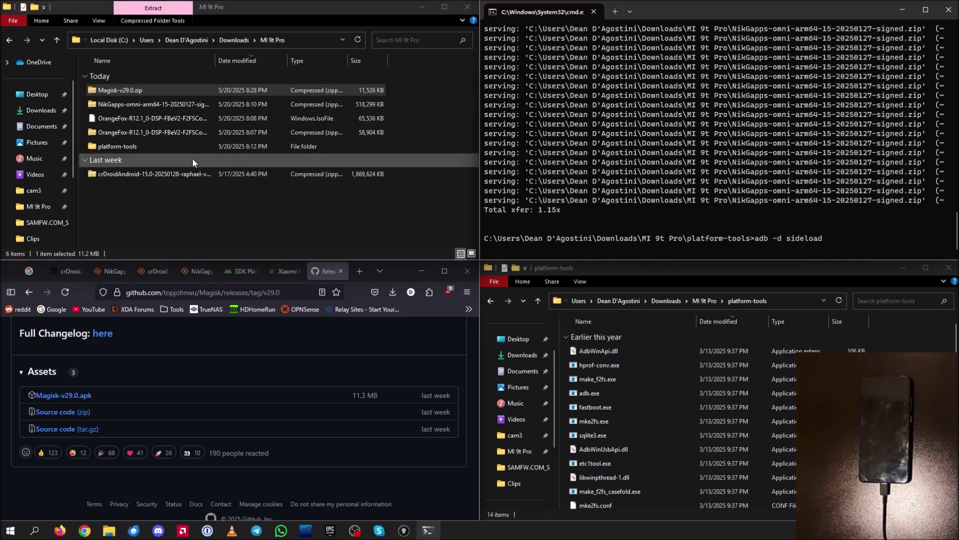
- Sideload Magisk-v29.0.zip by adding its copied path to the adb -d sideload command and running it, and close the Redmi K20 Pro window
right_click(164, 88)
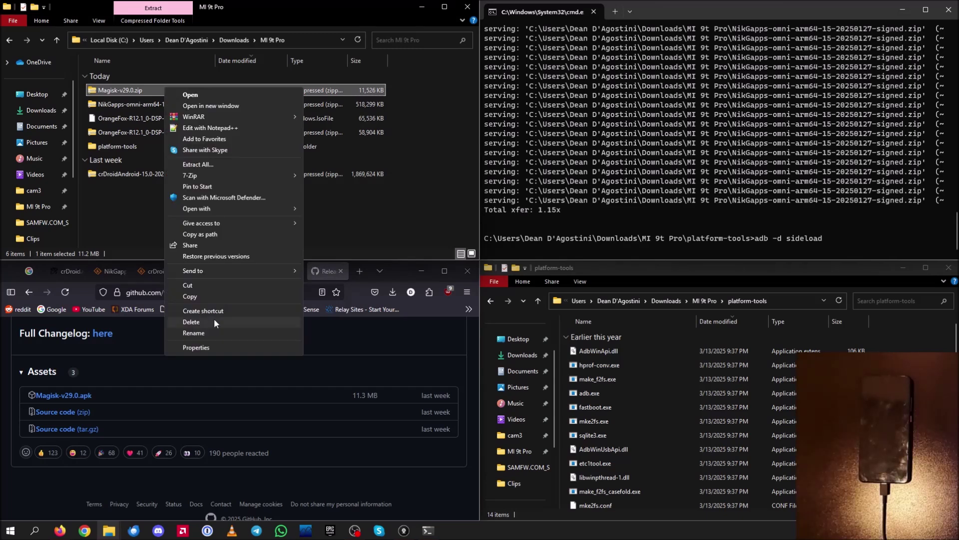
click(204, 233)
click(860, 233)
key(ctrl+v)
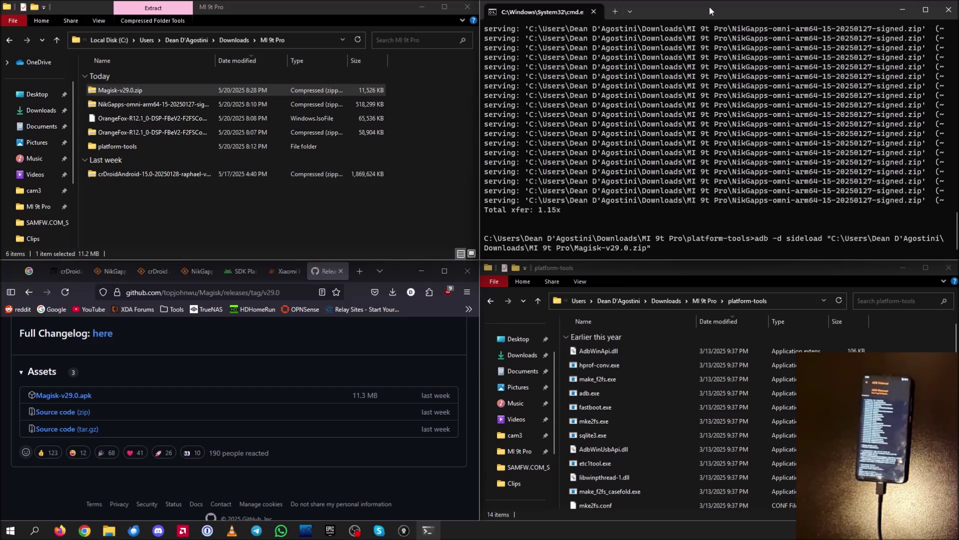
key(Return)
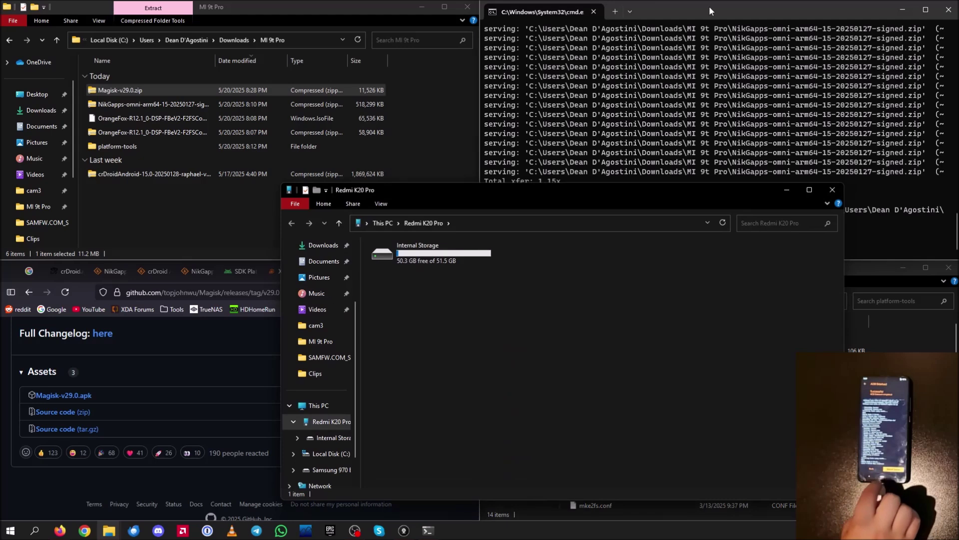
click(836, 189)
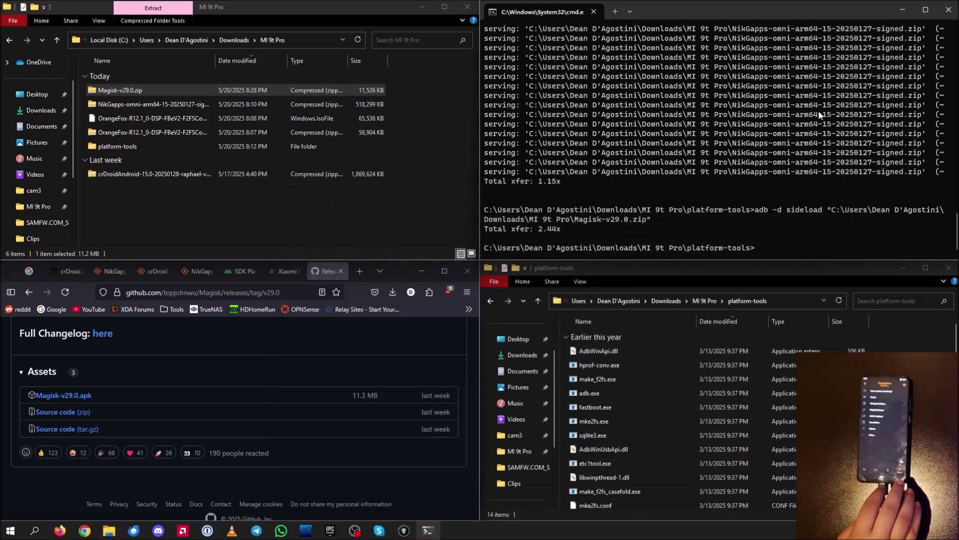